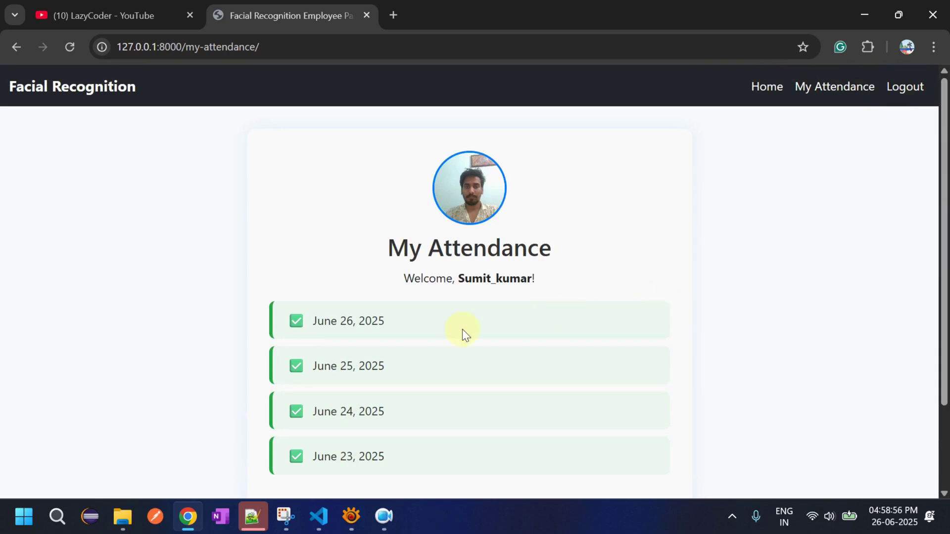
- Check today's date in the taskbar calendar, then reload the My Attendance history
{"action": "left_click", "coordinate": [883, 524]}
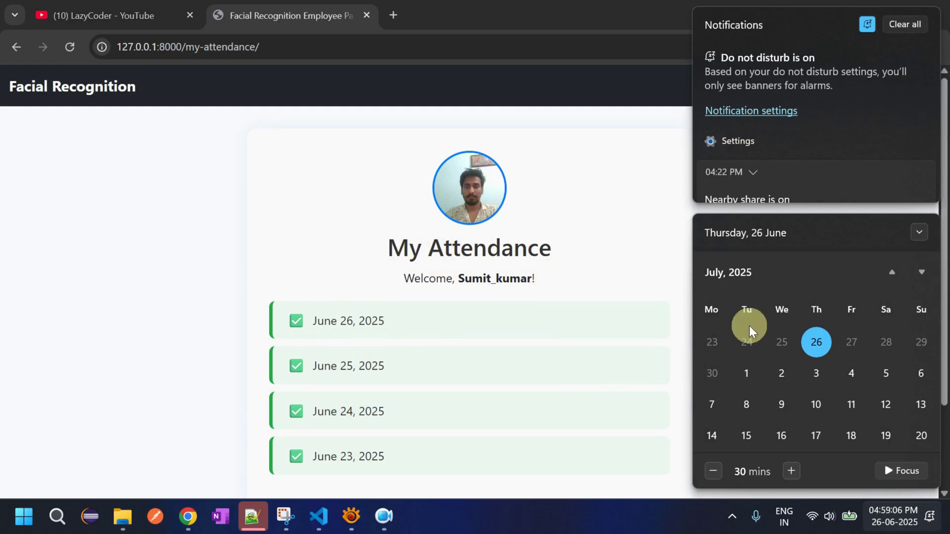
{"action": "left_click", "coordinate": [585, 258]}
{"action": "left_click", "coordinate": [842, 86]}
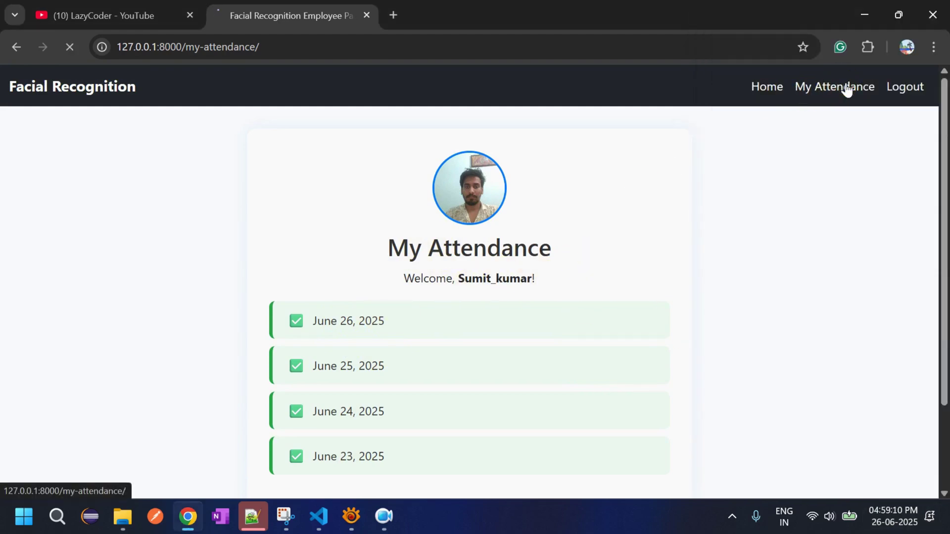
- Return to the employee dashboard, reload it, and start a Windows search
{"action": "left_click", "coordinate": [766, 87]}
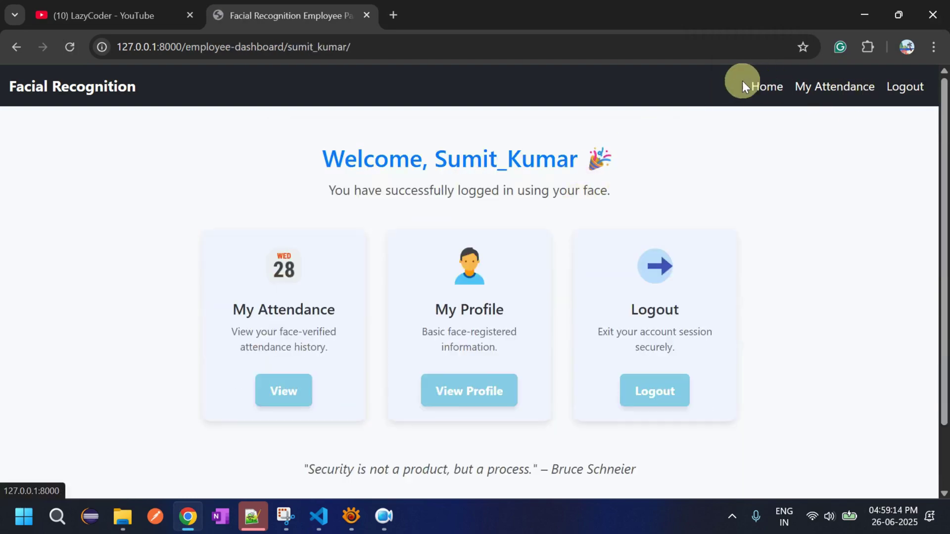
{"action": "left_click", "coordinate": [777, 85]}
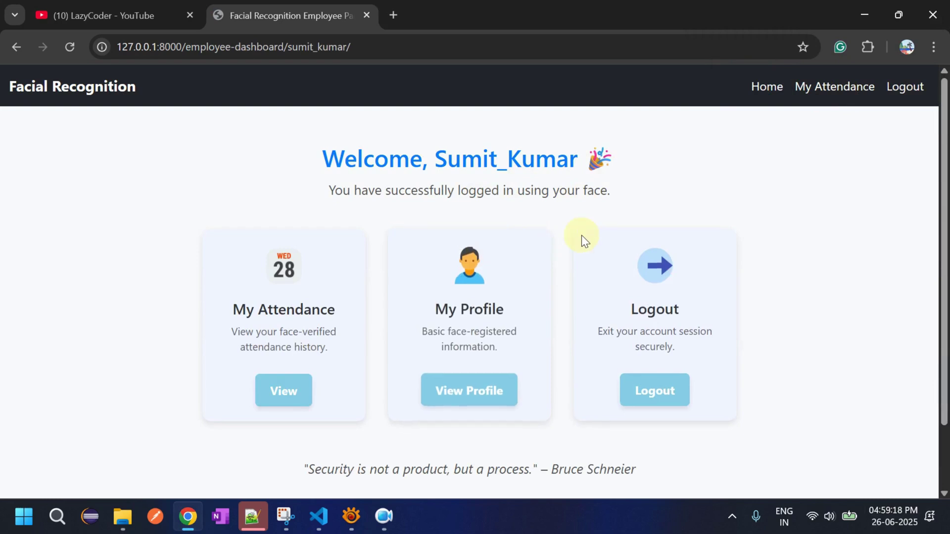
{"action": "left_click", "coordinate": [774, 93]}
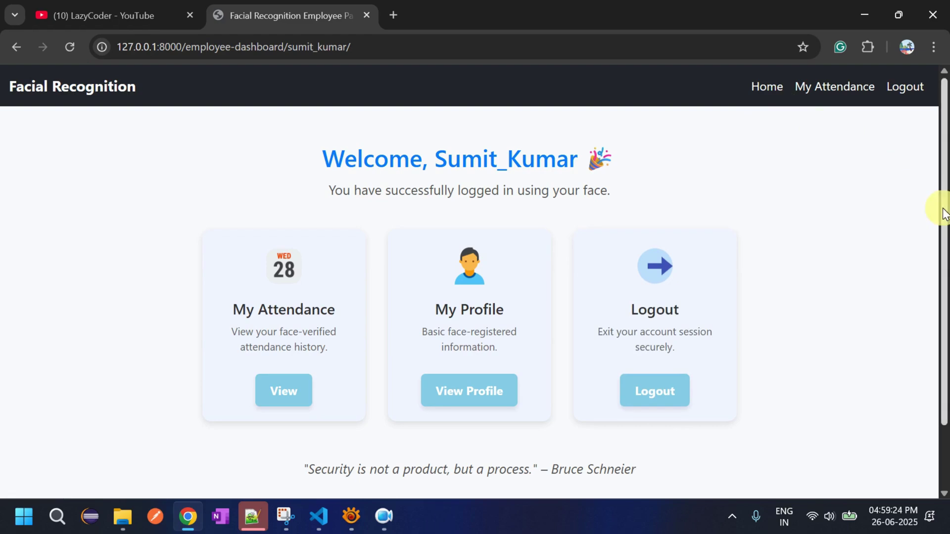
{"action": "scroll", "coordinate": [945, 223], "scroll_direction": "down", "scroll_amount": 2}
{"action": "scroll", "coordinate": [945, 222], "scroll_direction": "up", "scroll_amount": 2}
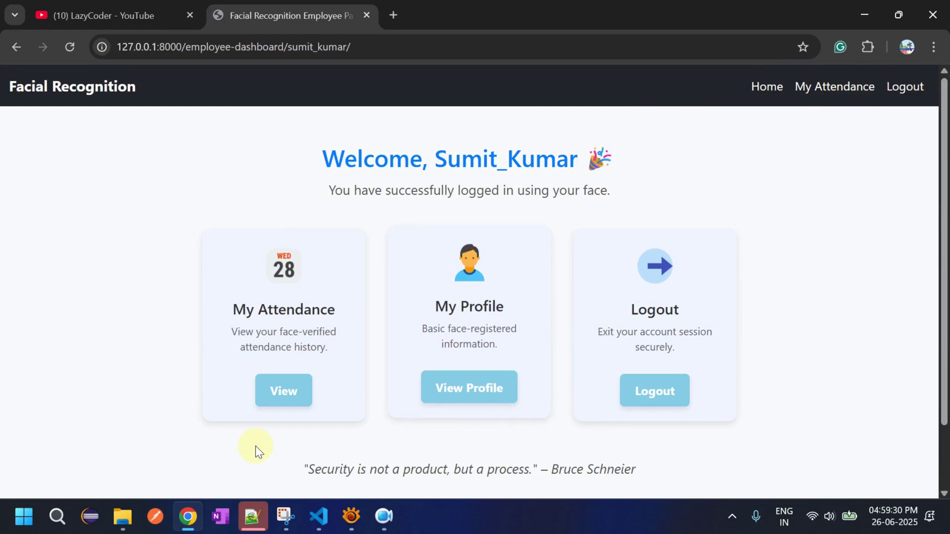
{"action": "left_click", "coordinate": [57, 517]}
- Open the 'change the date and time' settings and turn off Set time automatically
{"action": "type", "text": "c"}
{"action": "type", "text": "hange"}
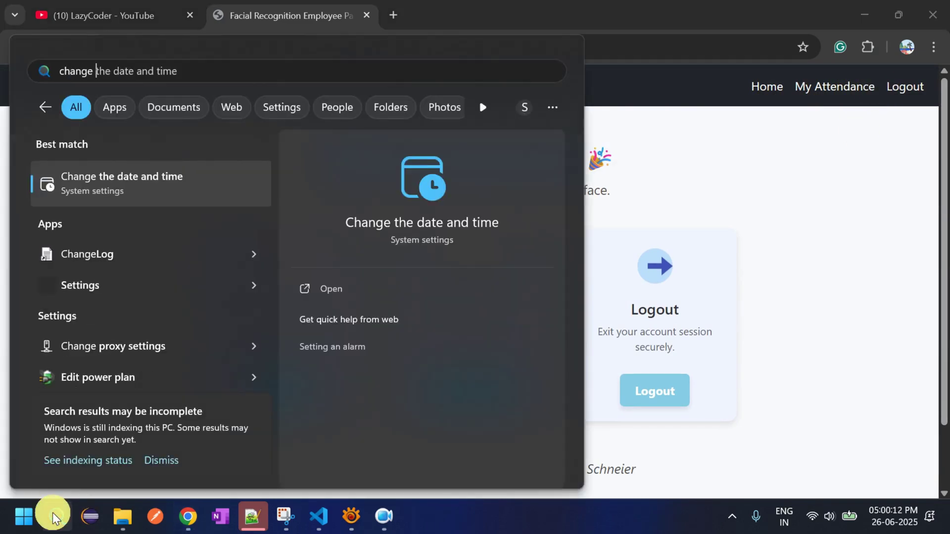
{"action": "key", "text": "Return"}
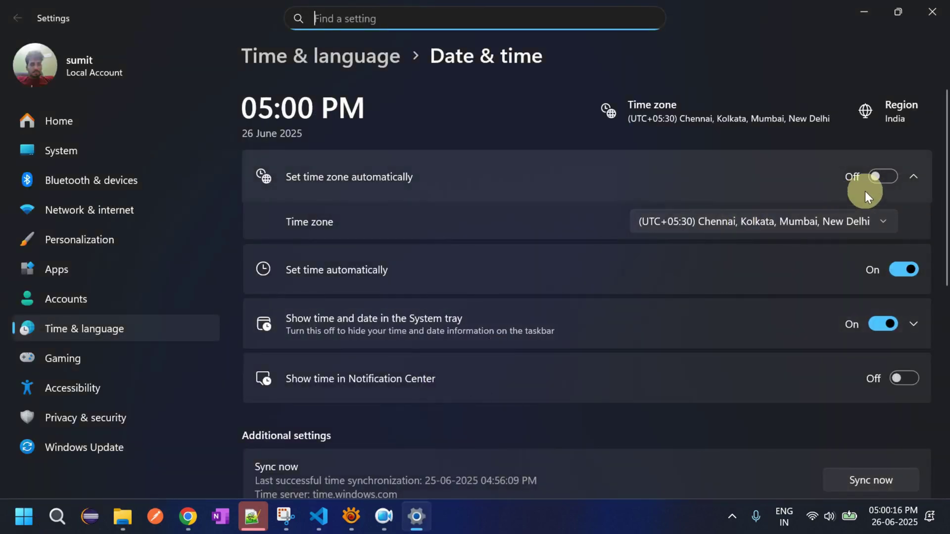
{"action": "left_click", "coordinate": [913, 271]}
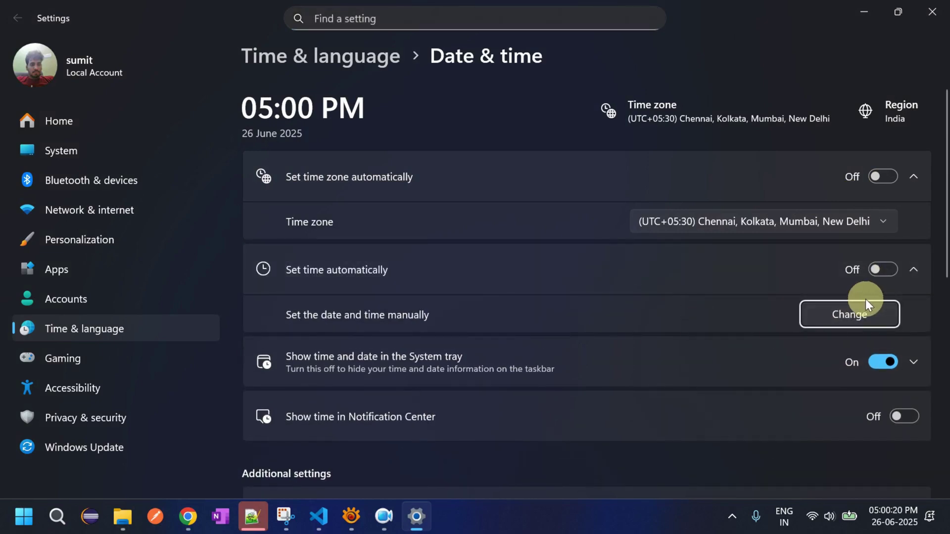
- Change the system date manually to 27 June 2025 and return to Chrome
{"action": "left_click", "coordinate": [862, 313]}
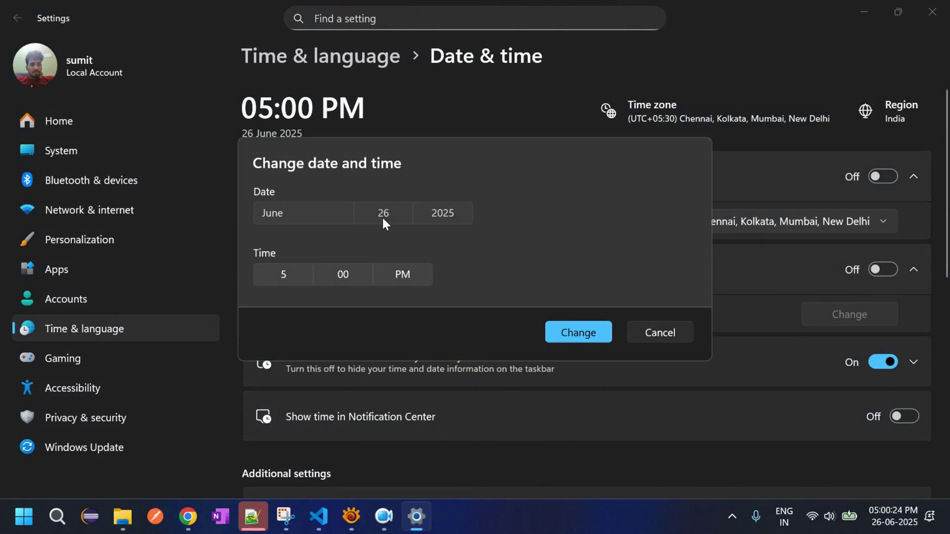
{"action": "left_click", "coordinate": [383, 216]}
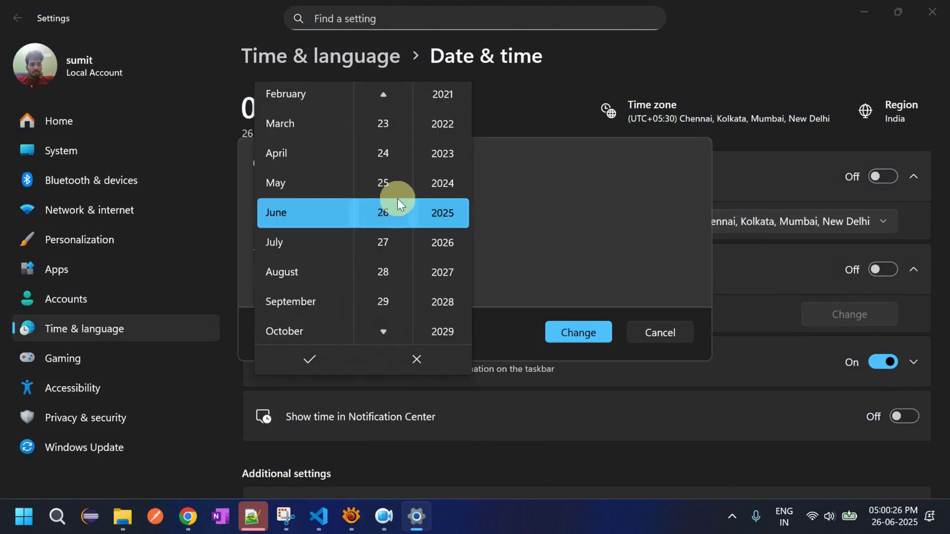
{"action": "left_click", "coordinate": [384, 243]}
{"action": "left_click", "coordinate": [322, 349]}
{"action": "left_click", "coordinate": [549, 332]}
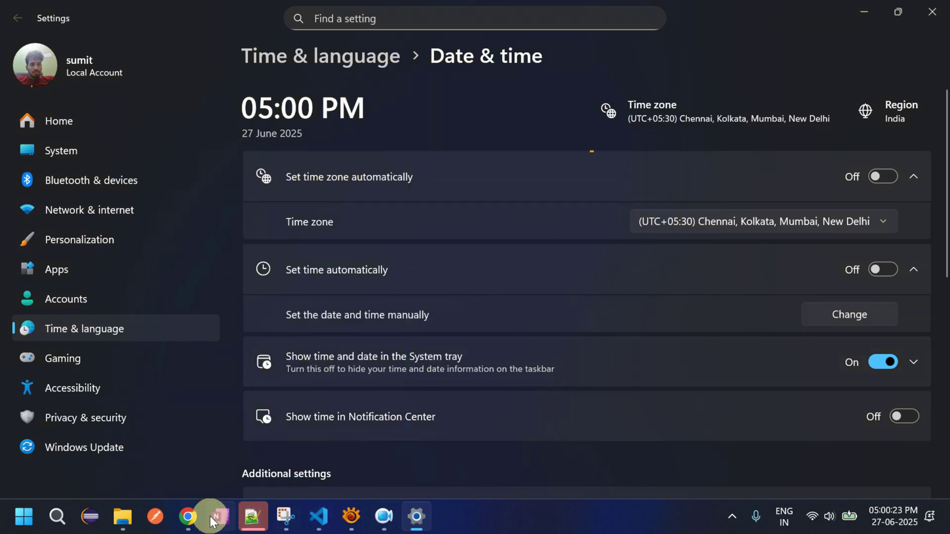
{"action": "left_click", "coordinate": [188, 516]}
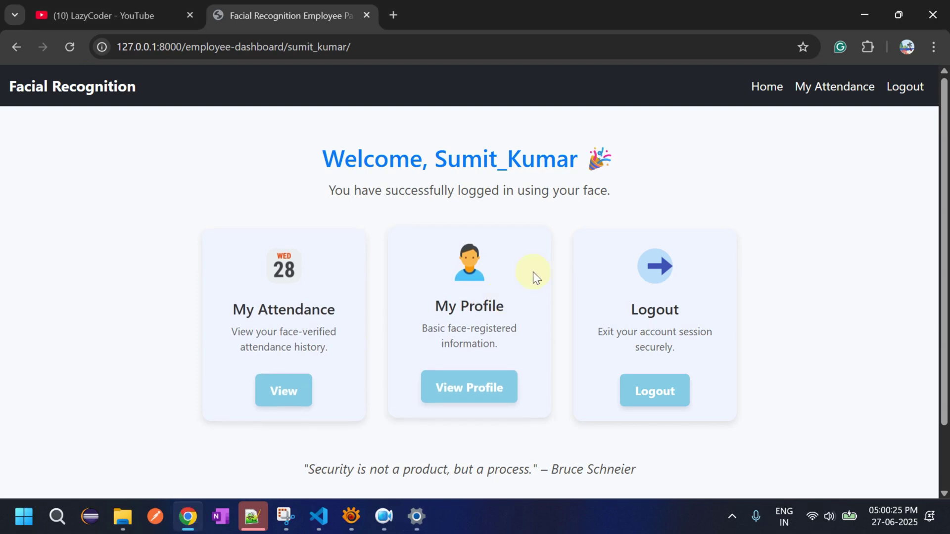
- Recheck My Attendance, which still ends at June 26, then log out of the employee account
{"action": "left_click", "coordinate": [847, 88]}
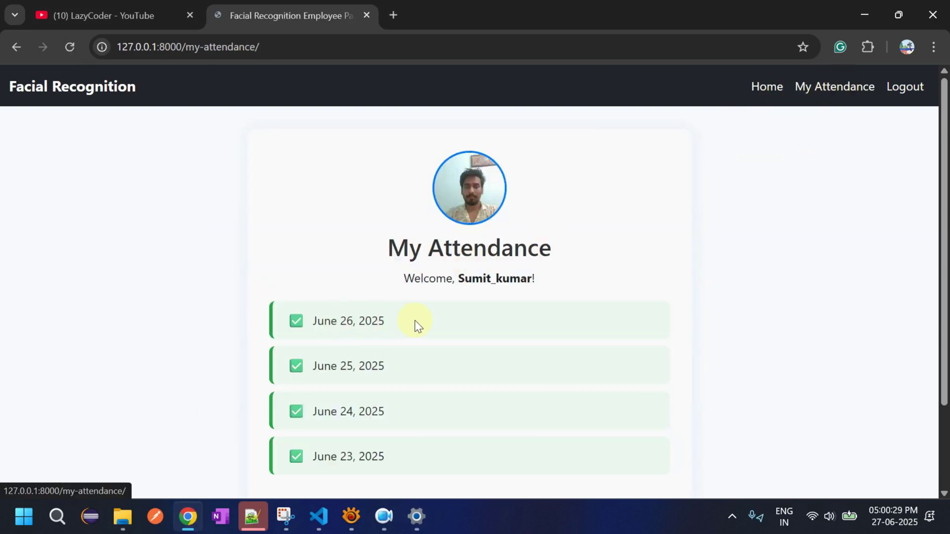
{"action": "left_click", "coordinate": [768, 85]}
{"action": "left_click", "coordinate": [824, 86]}
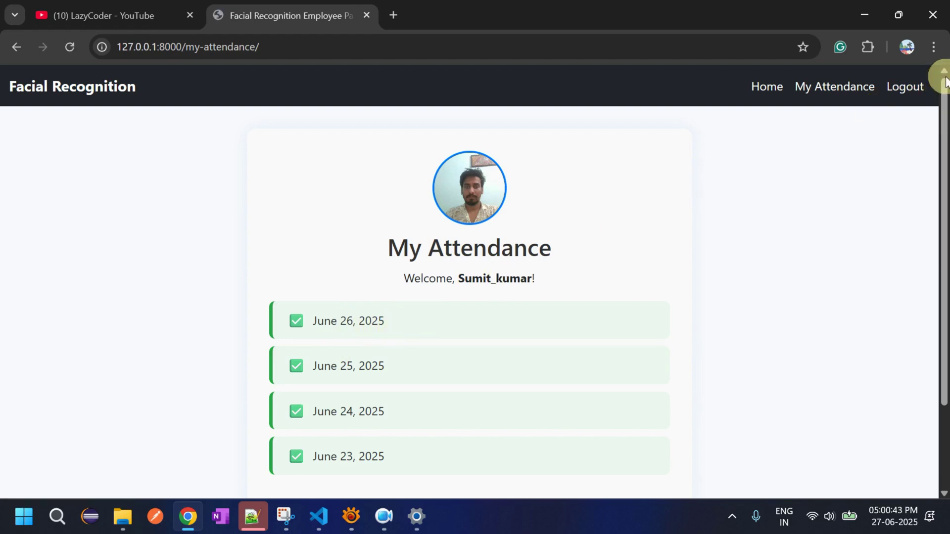
{"action": "left_click", "coordinate": [910, 86]}
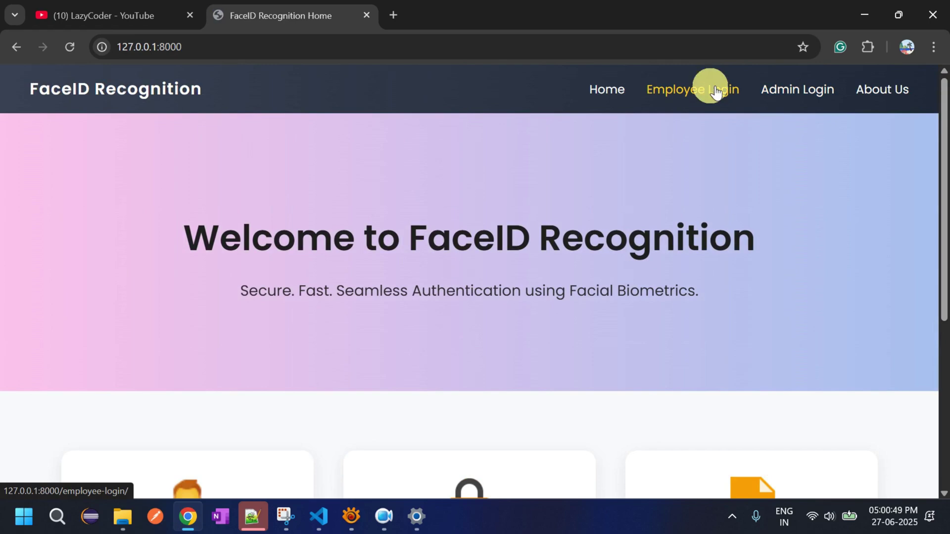
- Log in on the Employee Login page using webcam face verification
{"action": "left_click", "coordinate": [716, 91]}
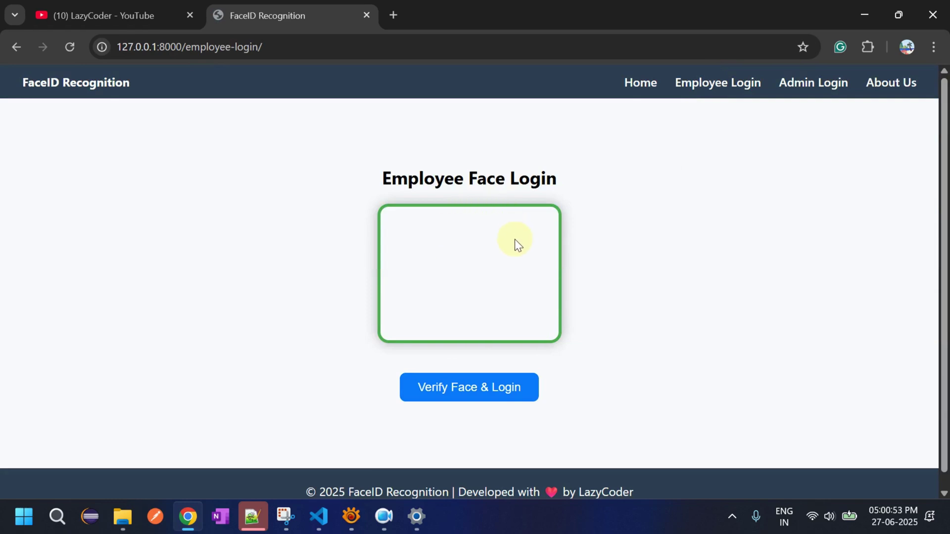
{"action": "left_click", "coordinate": [475, 388]}
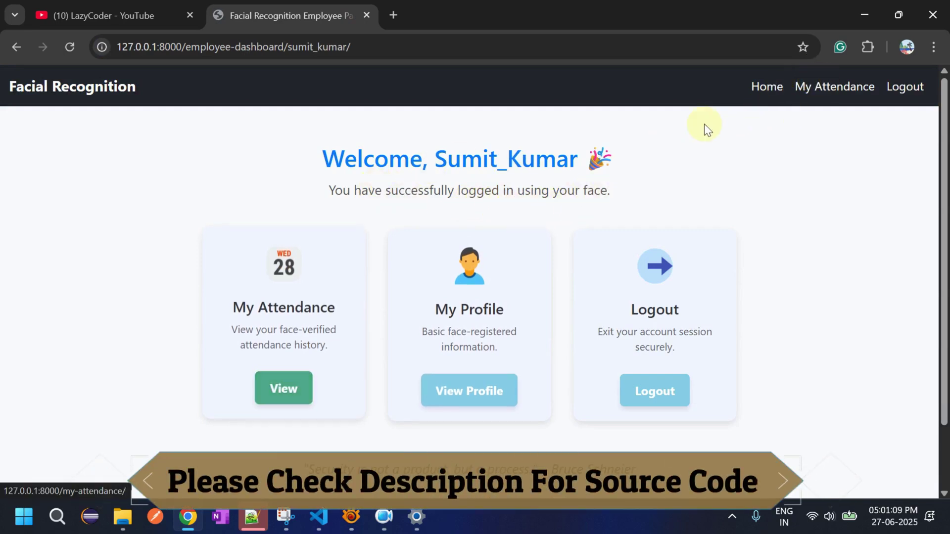
{"action": "left_click", "coordinate": [834, 94]}
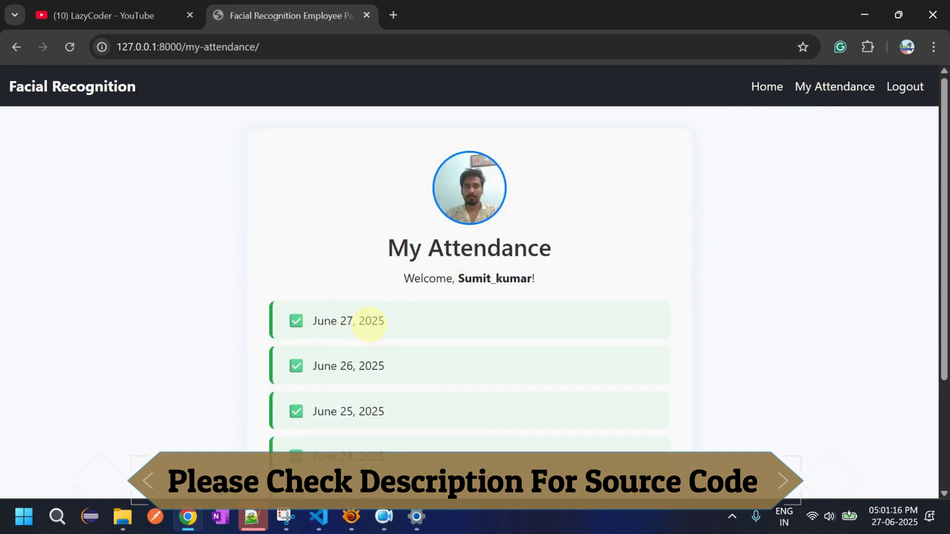
{"action": "left_click_drag", "start_coordinate": [372, 322], "coordinate": [295, 326]}
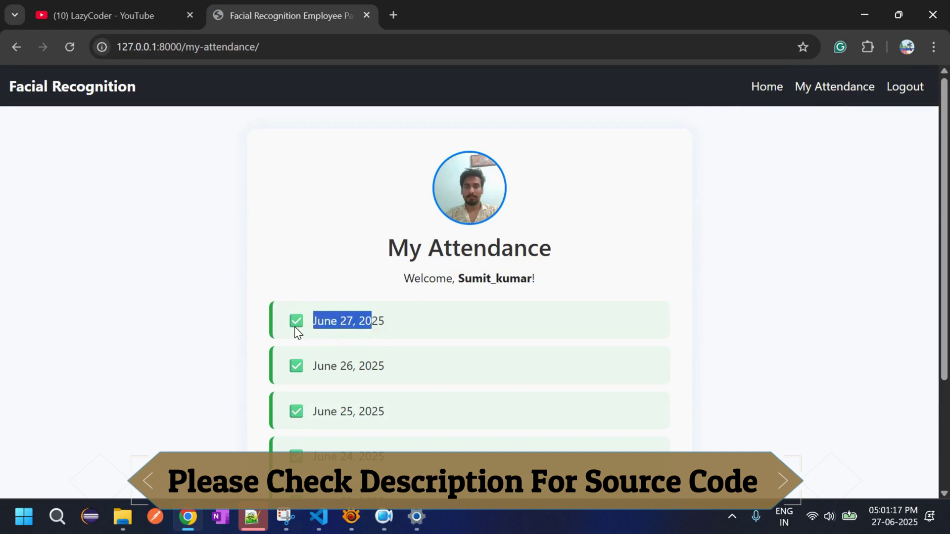
{"action": "left_click", "coordinate": [396, 323]}
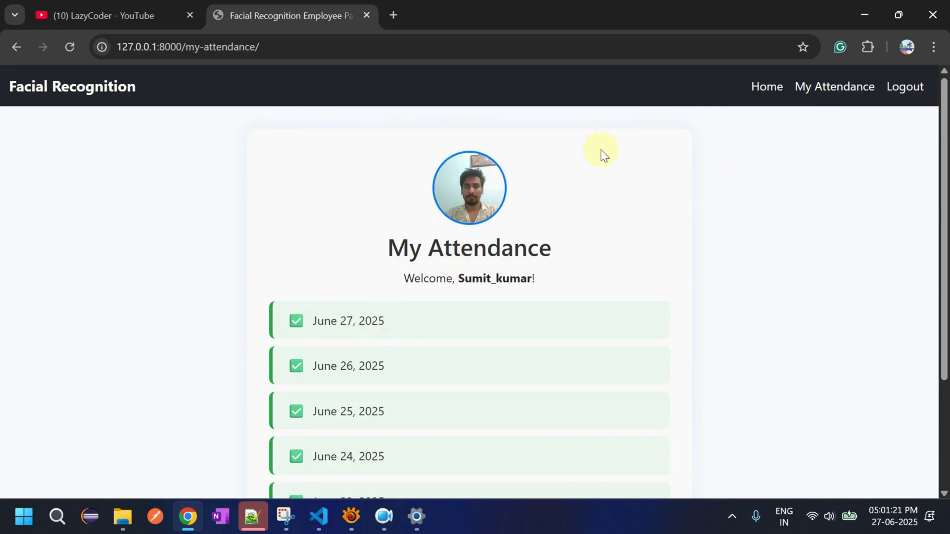
{"action": "left_click", "coordinate": [769, 88]}
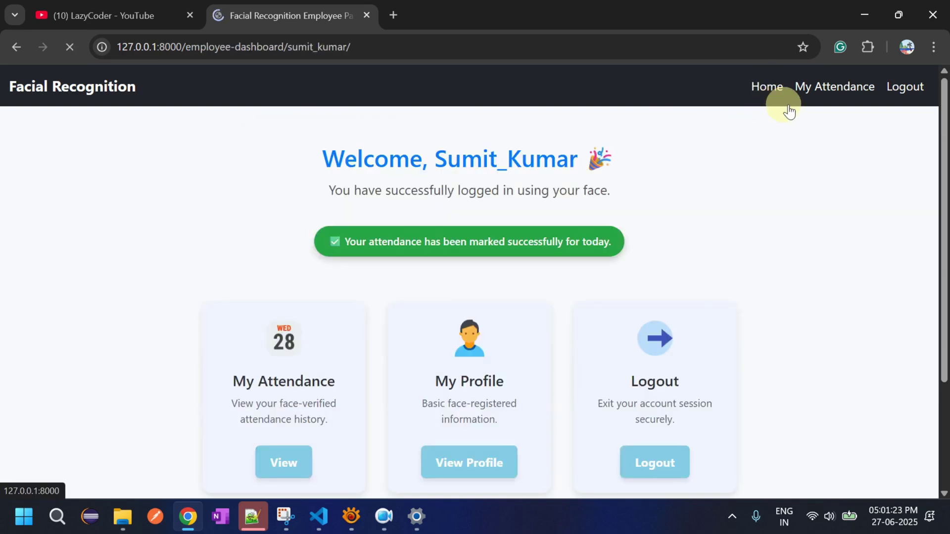
{"action": "left_click", "coordinate": [769, 89]}
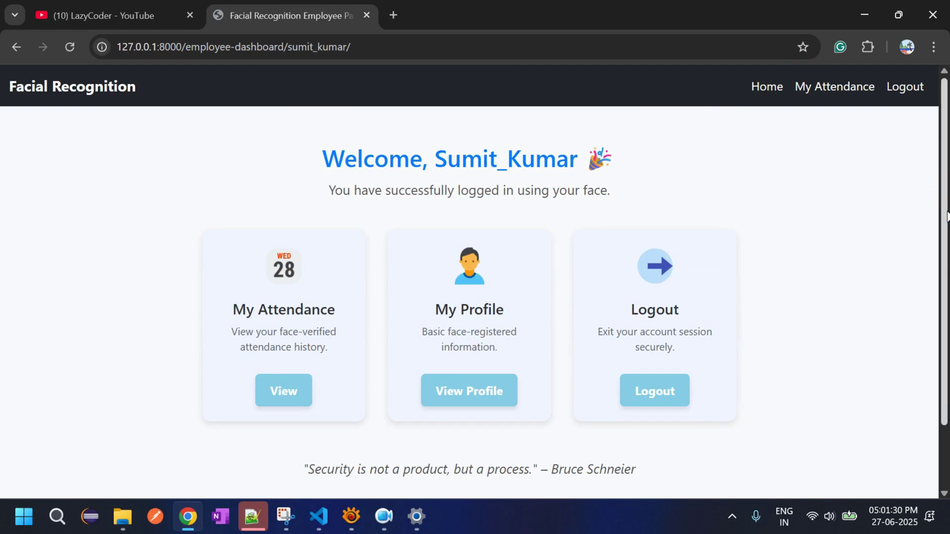
{"action": "scroll", "coordinate": [946, 203], "scroll_direction": "down", "scroll_amount": 2}
{"action": "scroll", "coordinate": [946, 202], "scroll_direction": "up", "scroll_amount": 2}
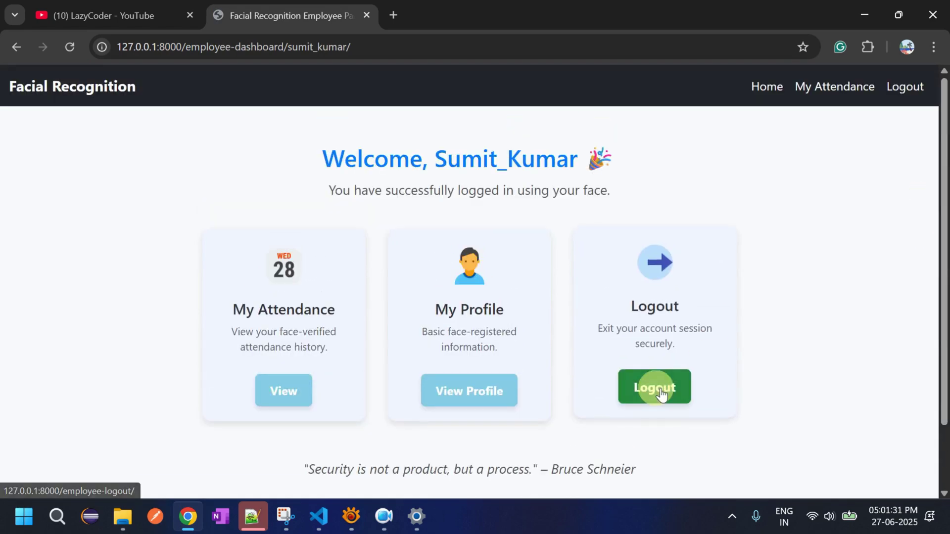
- Log out of the employee account and sign in as admin with the prefilled credentials
{"action": "left_click", "coordinate": [656, 389]}
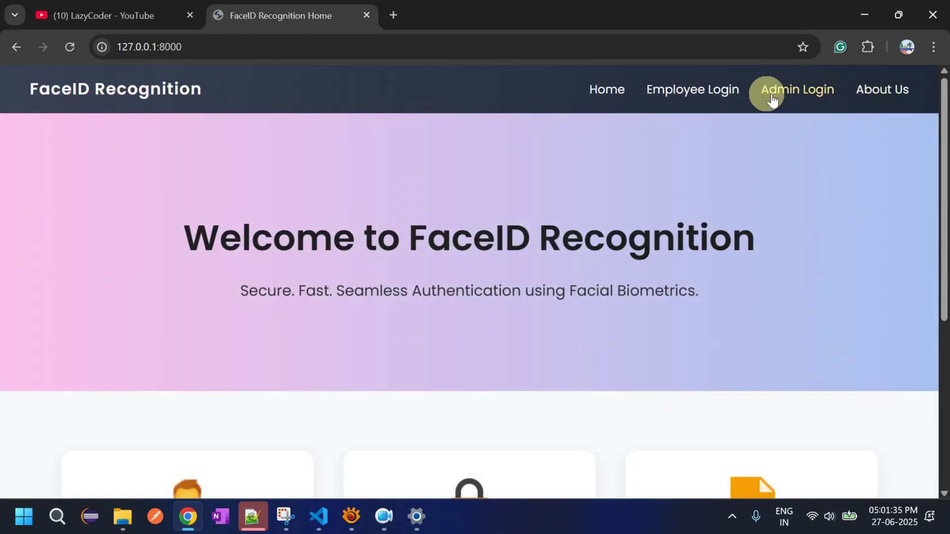
{"action": "left_click", "coordinate": [783, 88]}
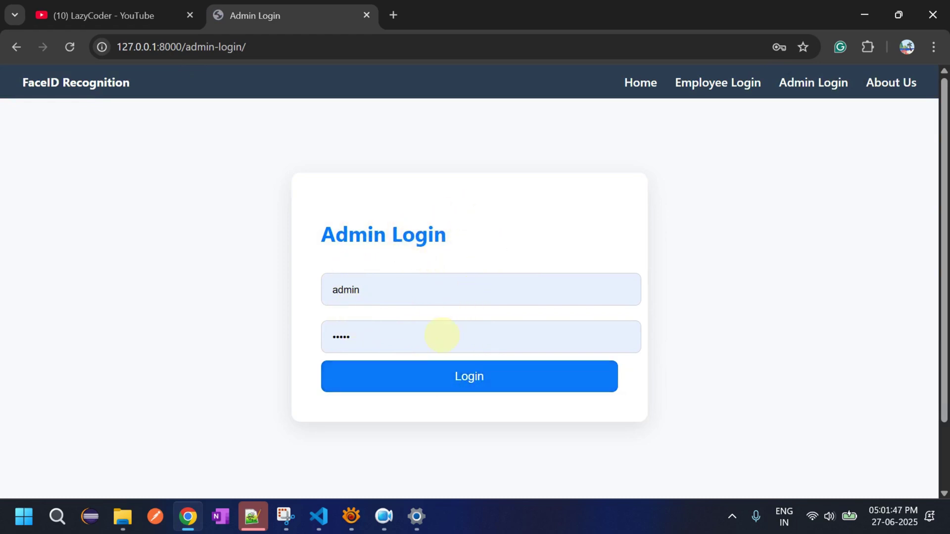
{"action": "left_click", "coordinate": [445, 383]}
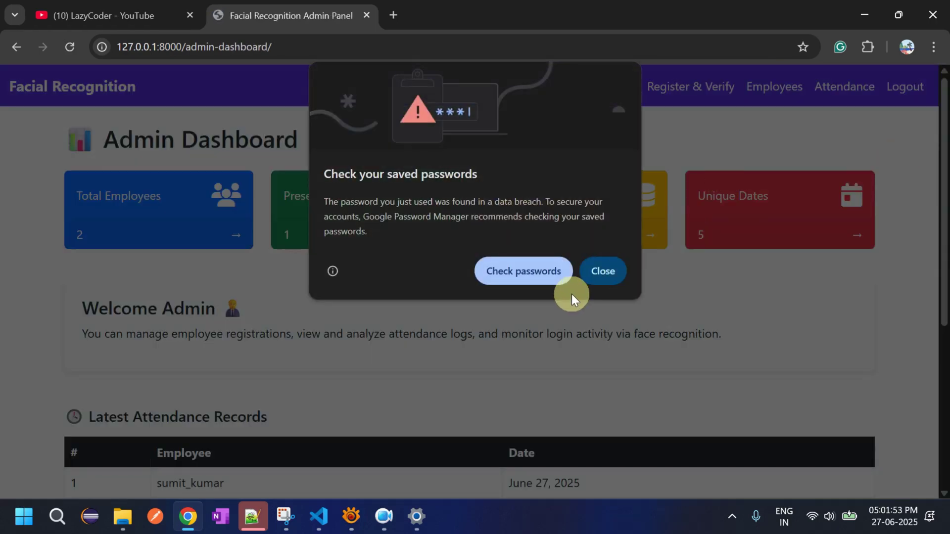
- Dismiss Chrome's password breach warning and scroll through the dashboard's attendance records table
{"action": "left_click", "coordinate": [612, 271]}
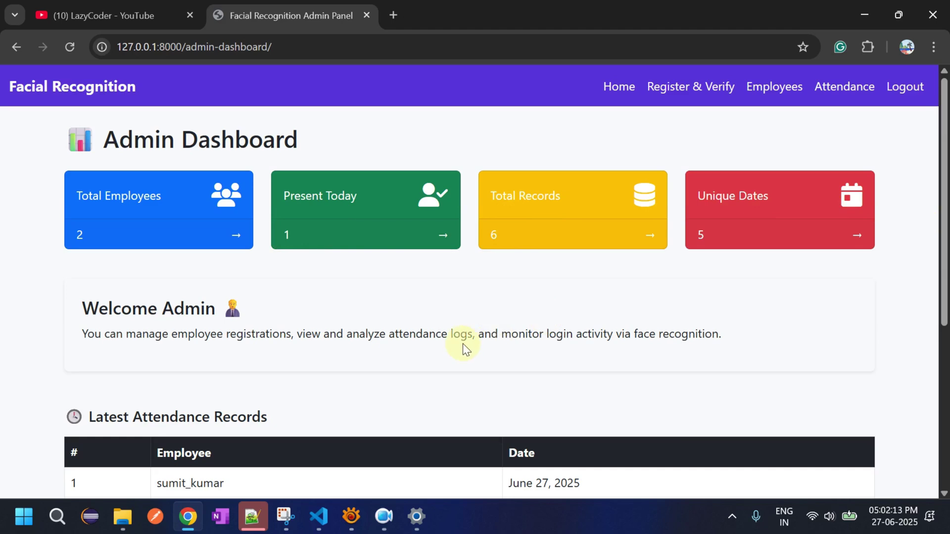
{"action": "scroll", "coordinate": [948, 303], "scroll_direction": "down", "scroll_amount": 4}
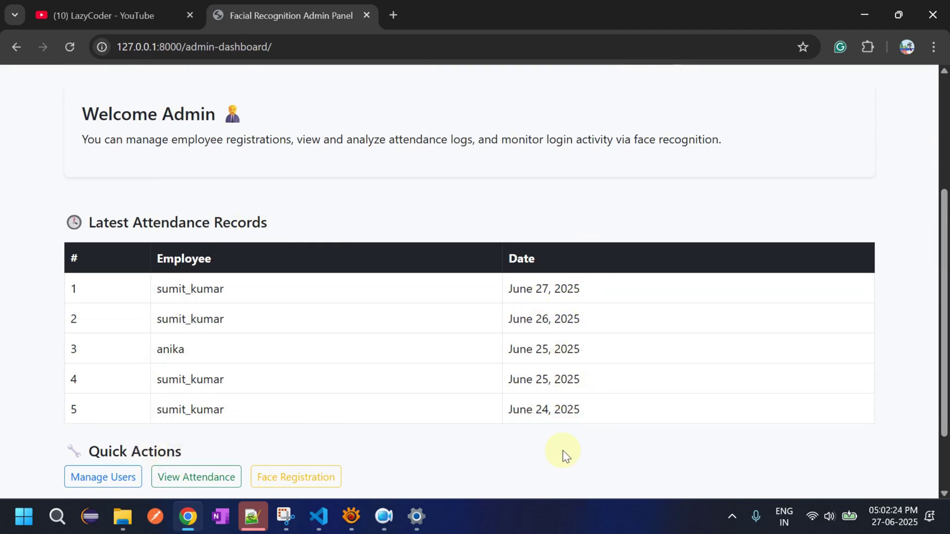
{"action": "left_click_drag", "start_coordinate": [944, 411], "coordinate": [941, 256]}
{"action": "left_click_drag", "start_coordinate": [945, 320], "coordinate": [920, 398]}
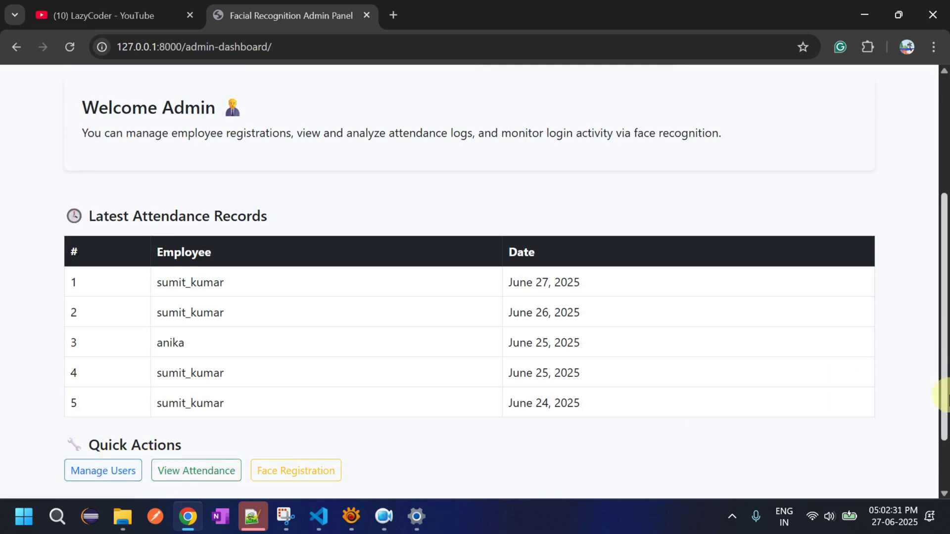
{"action": "left_click_drag", "start_coordinate": [945, 395], "coordinate": [946, 200]}
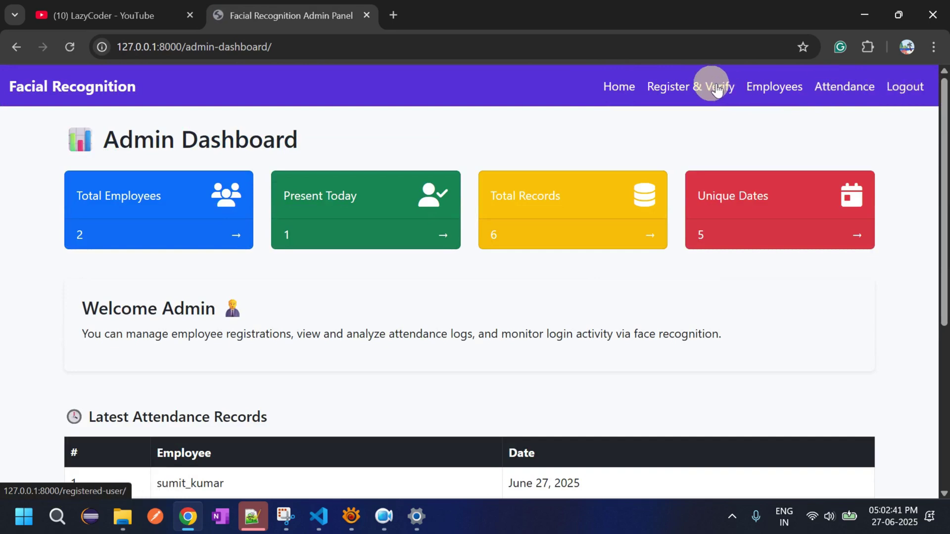
- Open the Employees Attendance overview and view the first employee's records
{"action": "left_click", "coordinate": [842, 92]}
{"action": "left_click", "coordinate": [843, 92]}
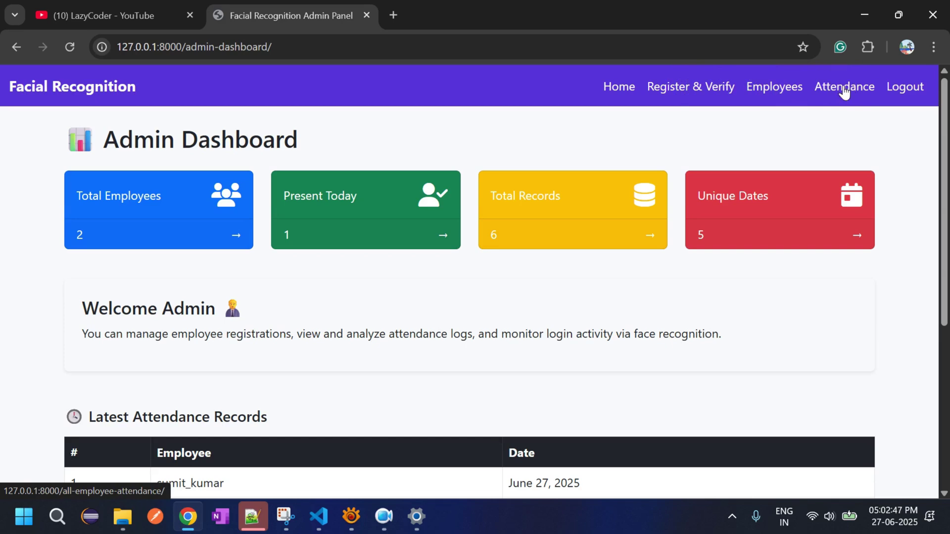
{"action": "left_click", "coordinate": [843, 92]}
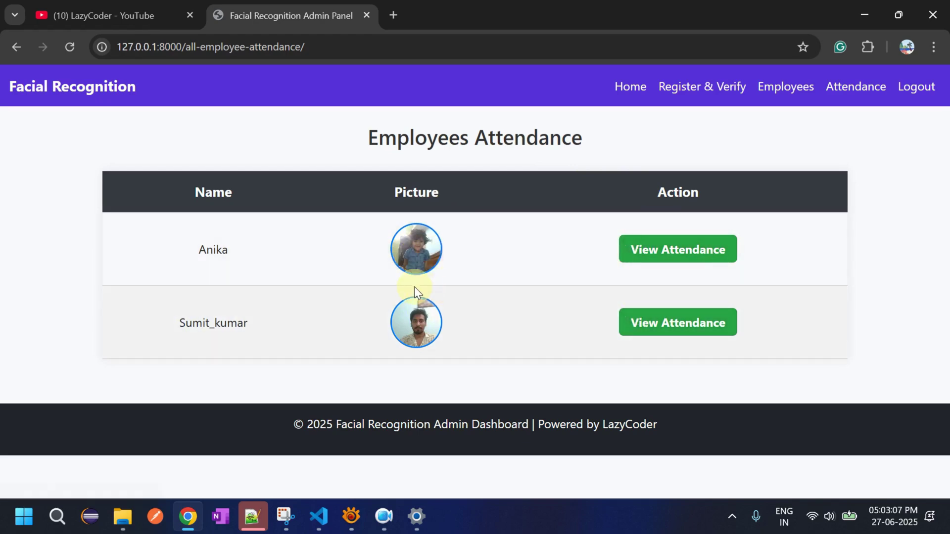
{"action": "left_click", "coordinate": [669, 247]}
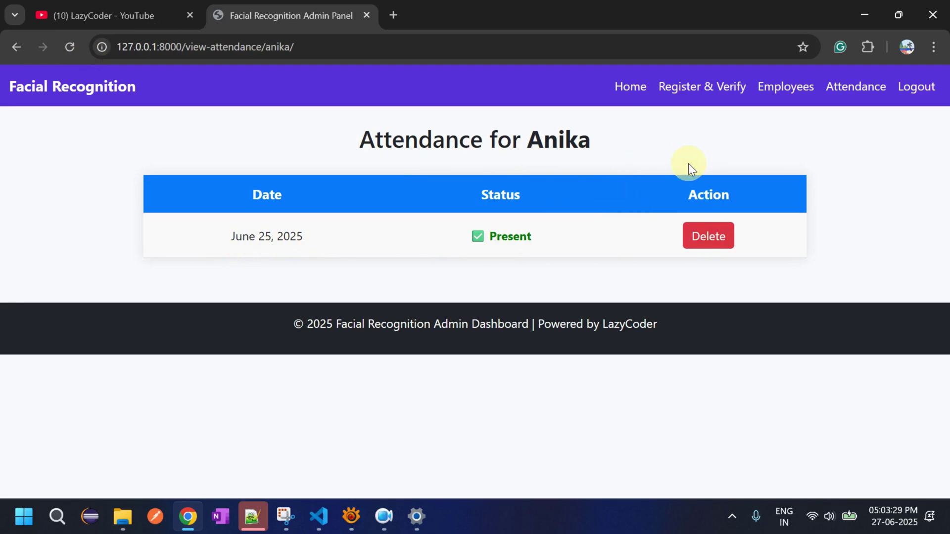
- Delete the June 27, 2025 attendance record from the second employee's history
{"action": "left_click", "coordinate": [23, 46]}
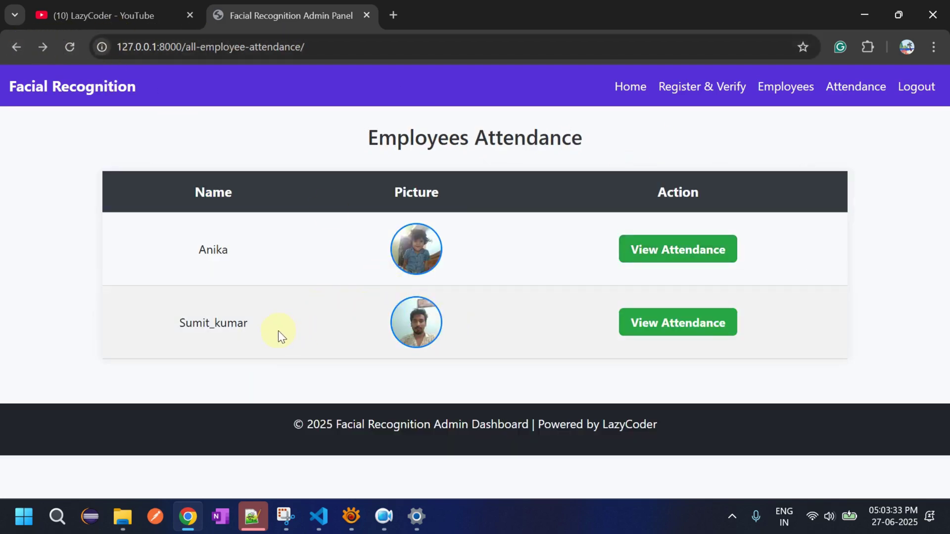
{"action": "left_click", "coordinate": [655, 324]}
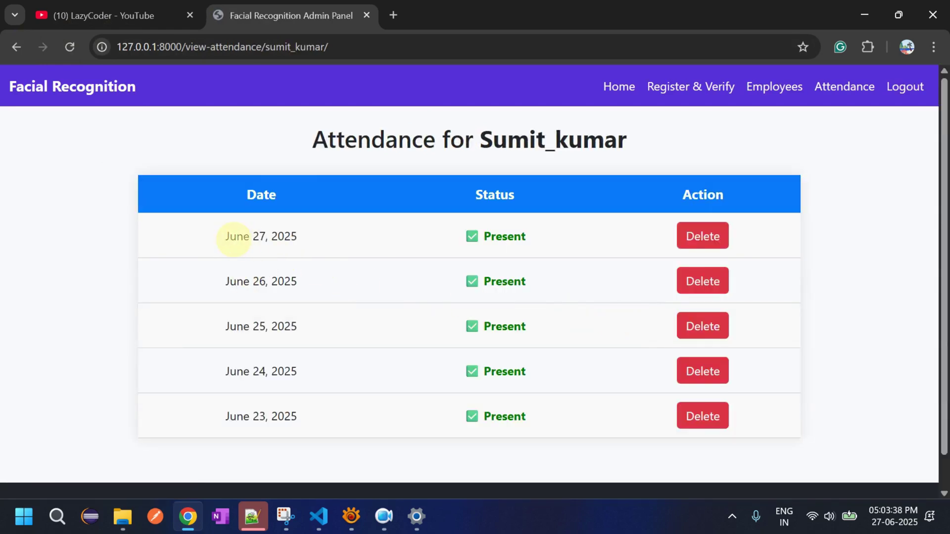
{"action": "left_click_drag", "start_coordinate": [236, 236], "coordinate": [253, 236]}
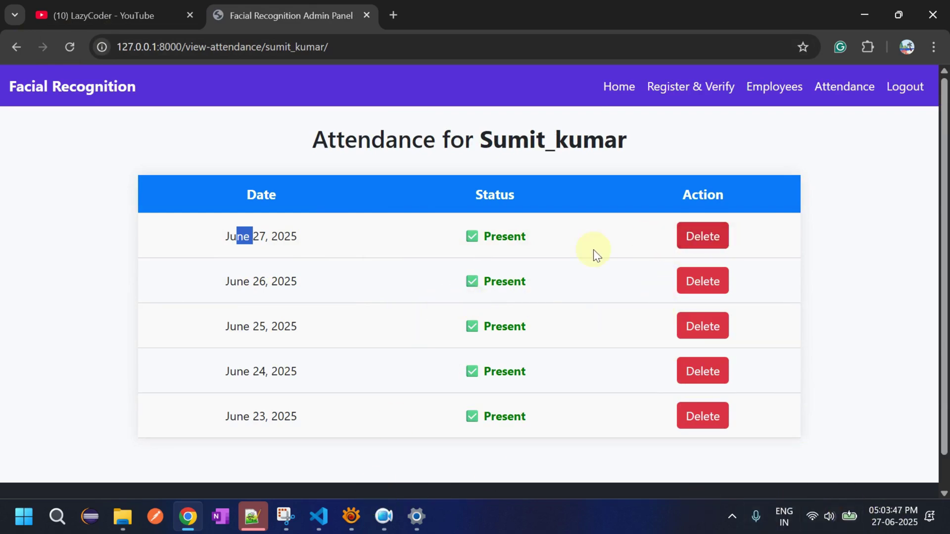
{"action": "left_click", "coordinate": [703, 241]}
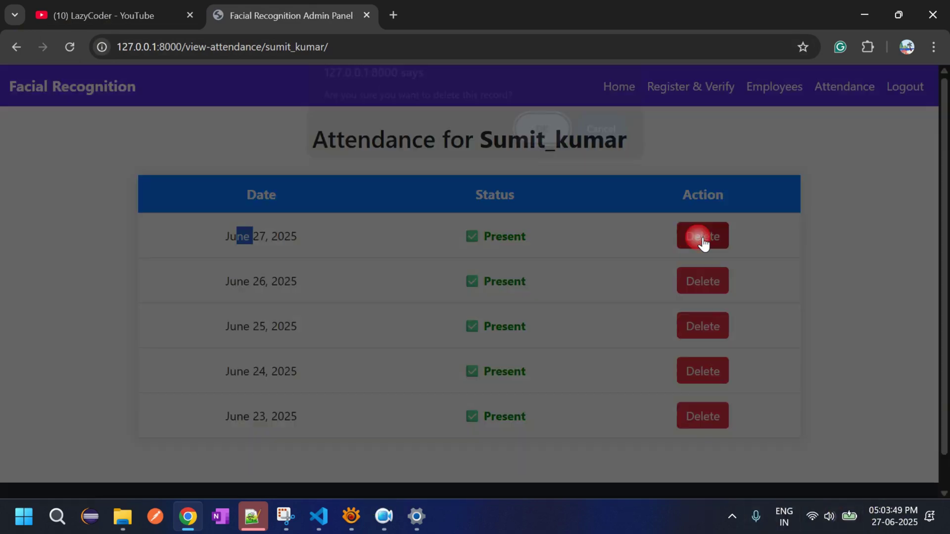
{"action": "left_click", "coordinate": [543, 143]}
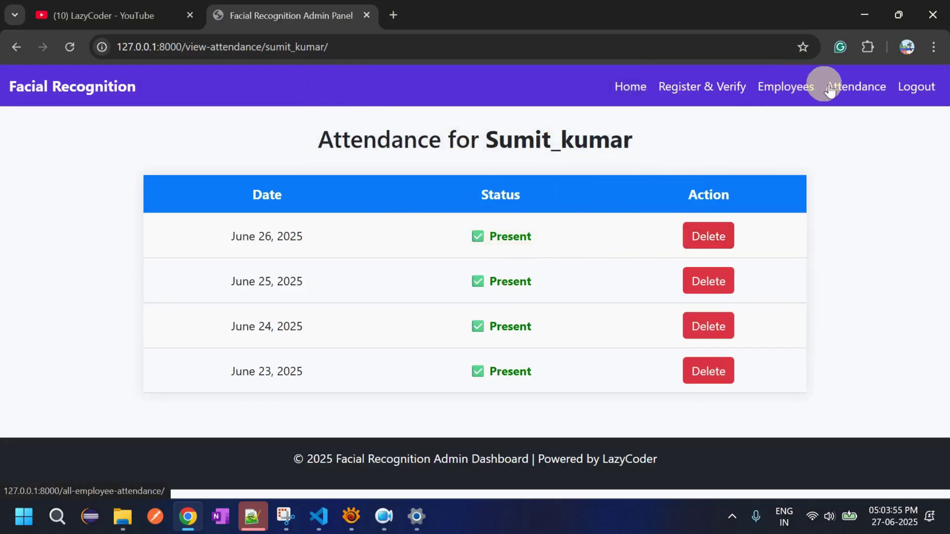
- Reopen the second employee's history to confirm only June 23–26 remain, then return to the overview
{"action": "left_click", "coordinate": [847, 91]}
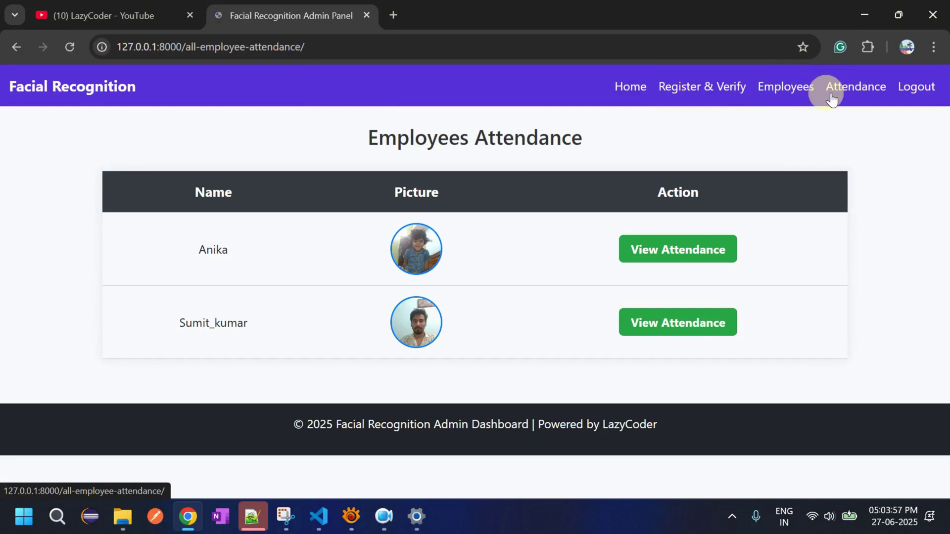
{"action": "left_click", "coordinate": [662, 317]}
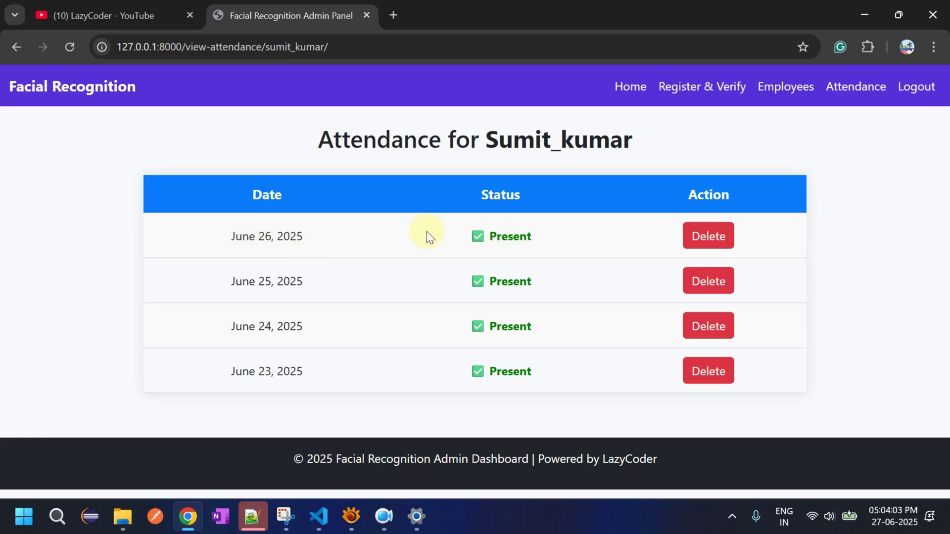
{"action": "left_click", "coordinate": [853, 89]}
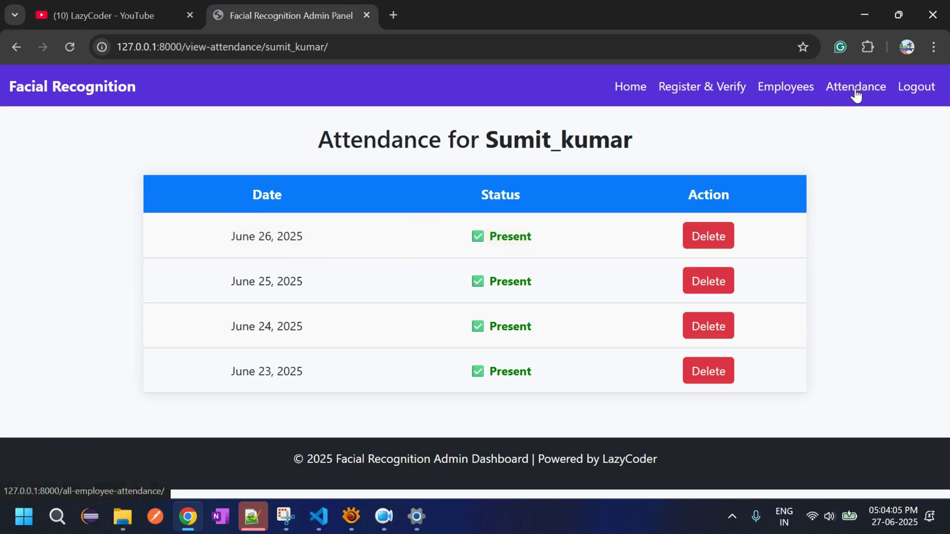
- On the Employees page, delete the first employee's row and confirm with OK
{"action": "left_click", "coordinate": [785, 94]}
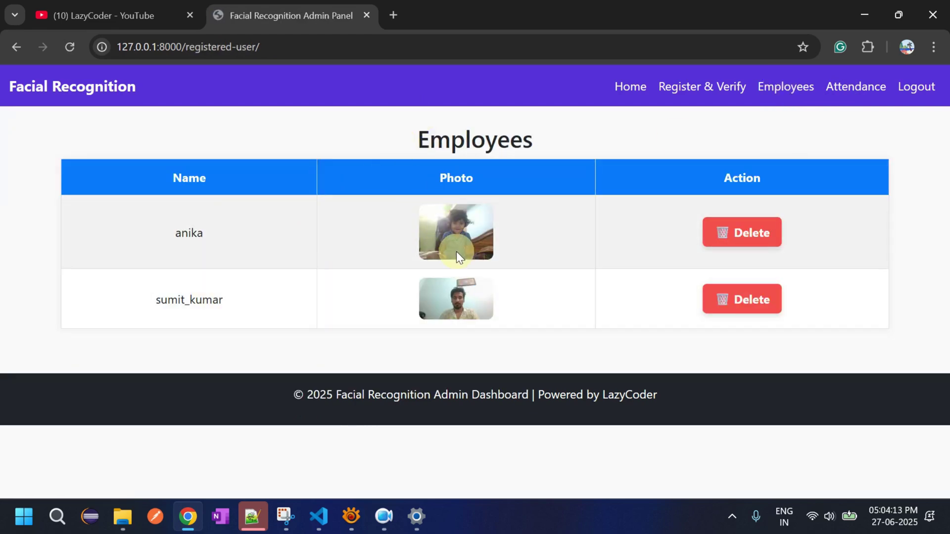
{"action": "left_click", "coordinate": [737, 237]}
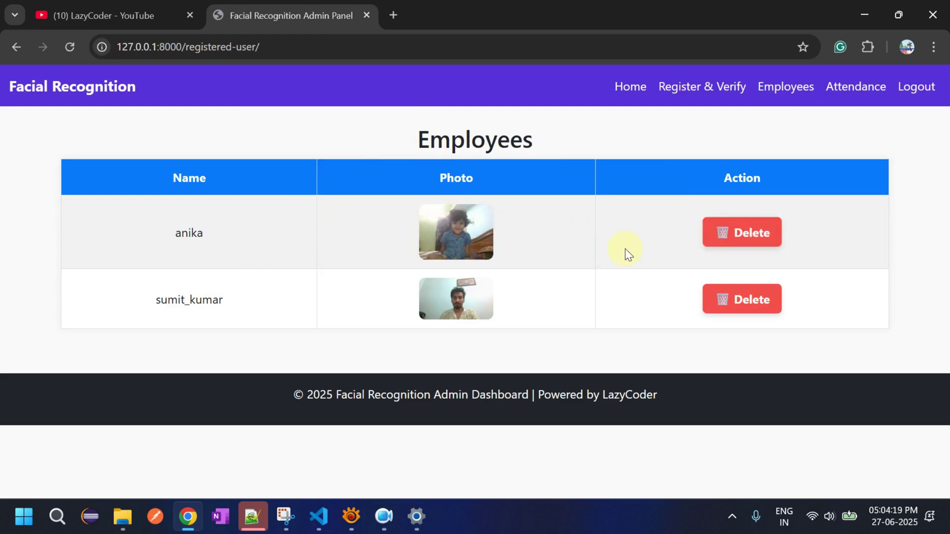
{"action": "left_click", "coordinate": [723, 232]}
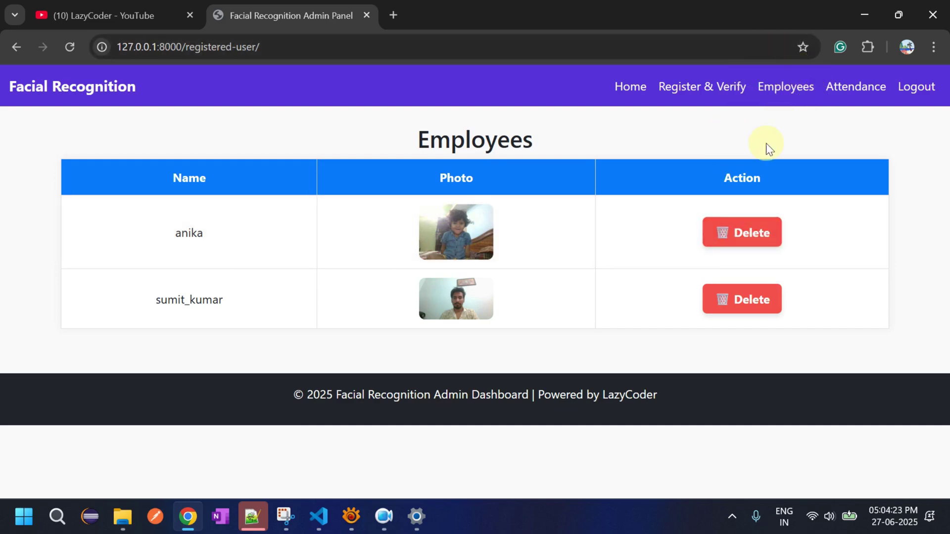
{"action": "left_click", "coordinate": [756, 237]}
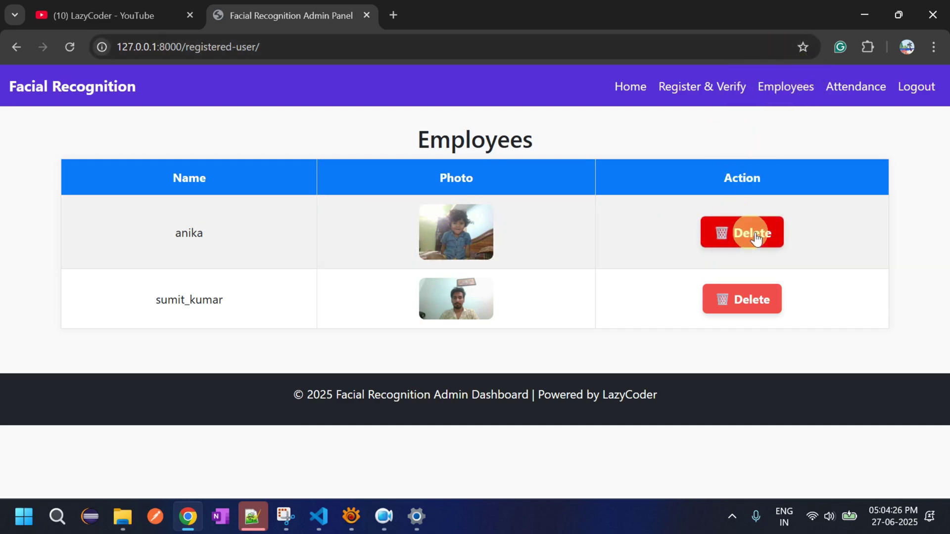
{"action": "left_click", "coordinate": [755, 237]}
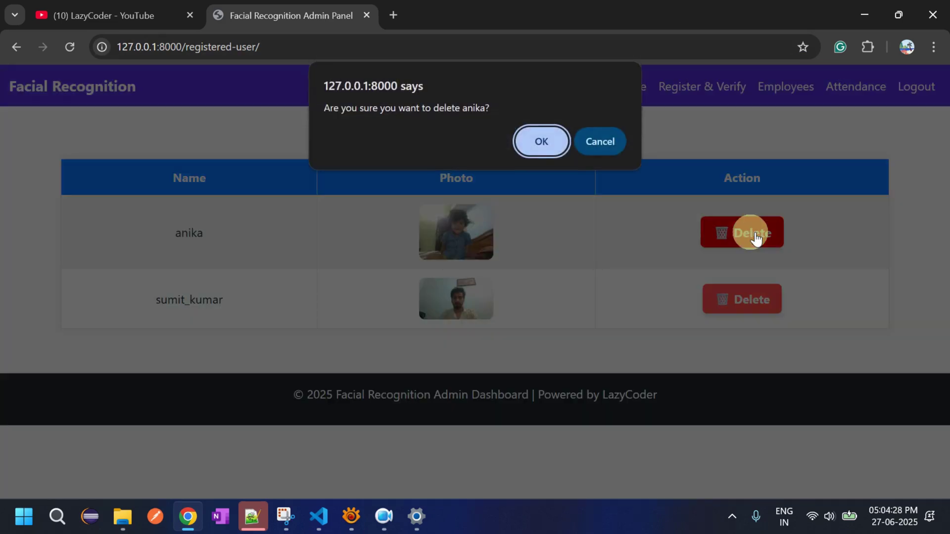
{"action": "left_click", "coordinate": [553, 141]}
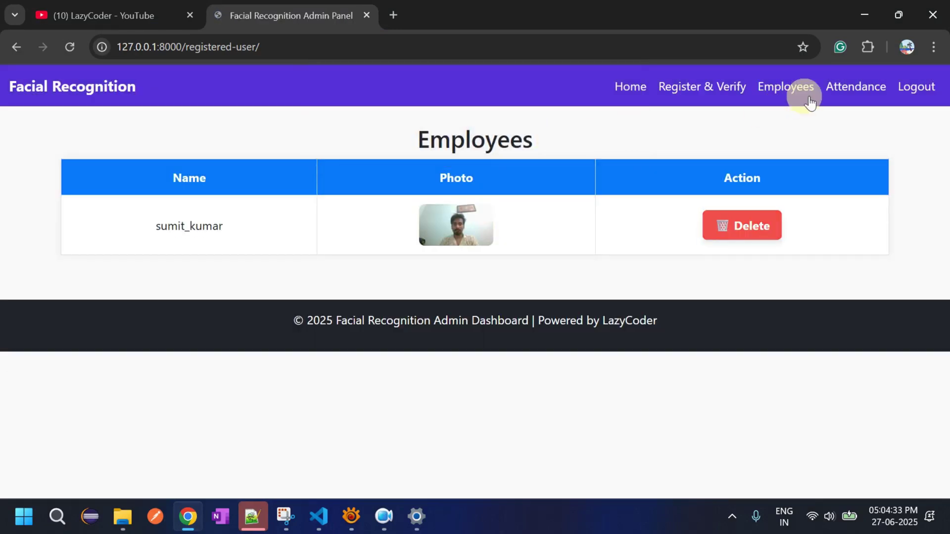
- Review the Attendance and Employees pages after the deletion, then open Register & Verify
{"action": "left_click", "coordinate": [853, 92]}
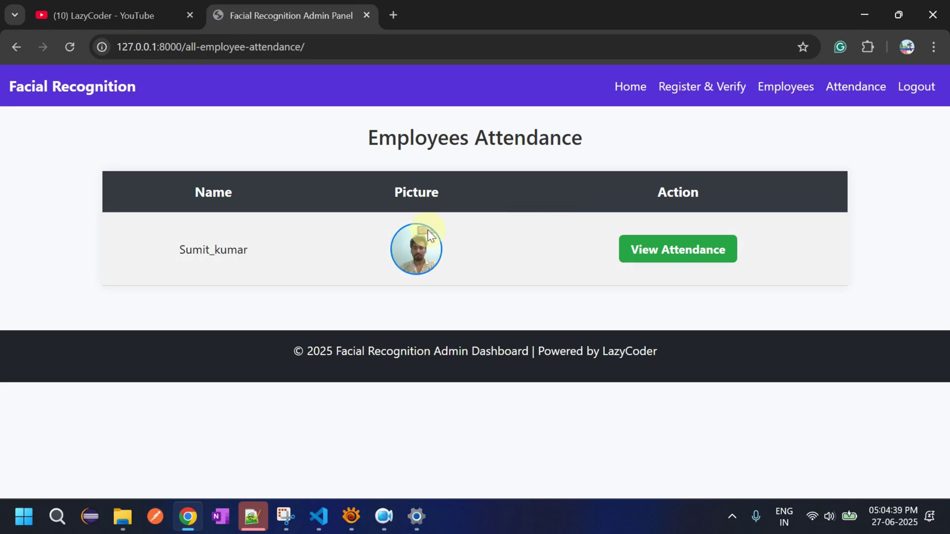
{"action": "left_click", "coordinate": [634, 98]}
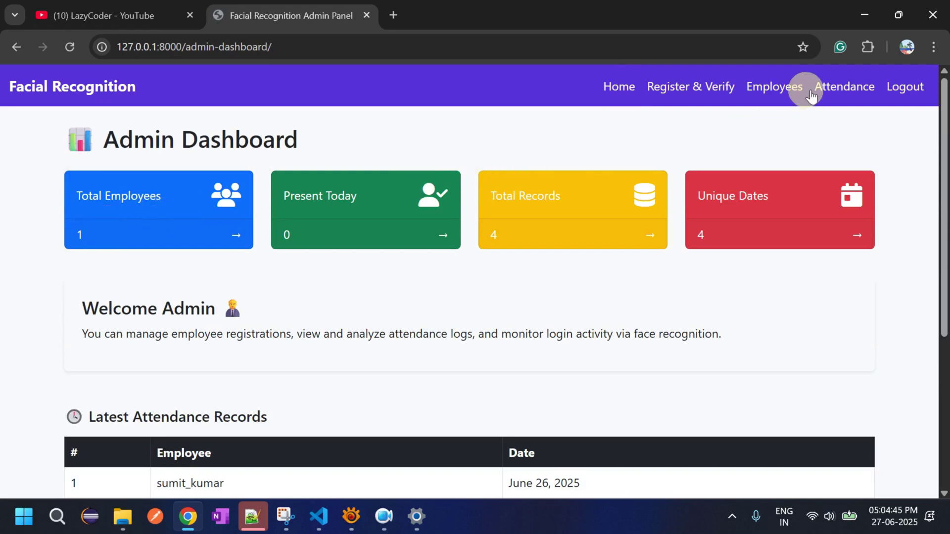
{"action": "left_click", "coordinate": [843, 91]}
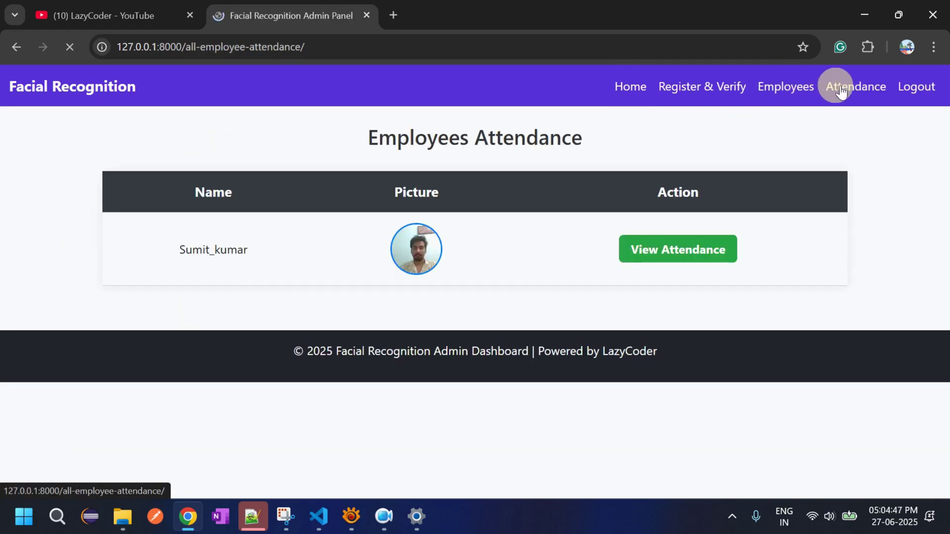
{"action": "left_click", "coordinate": [790, 88]}
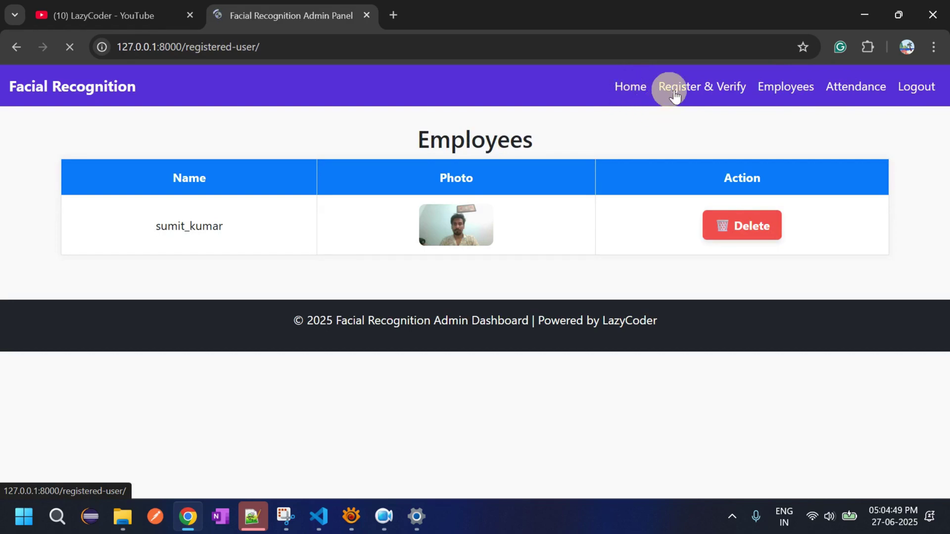
{"action": "left_click", "coordinate": [627, 91]}
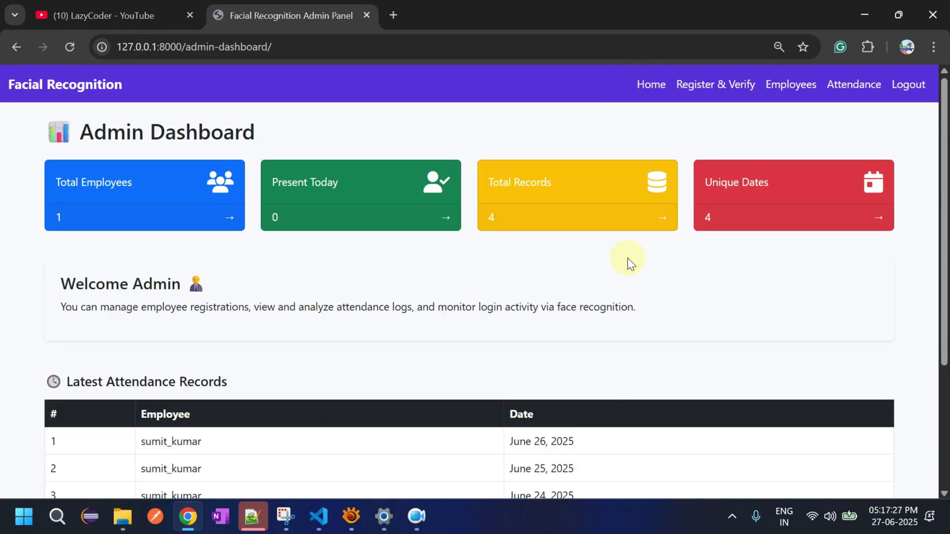
{"action": "left_click", "coordinate": [716, 91]}
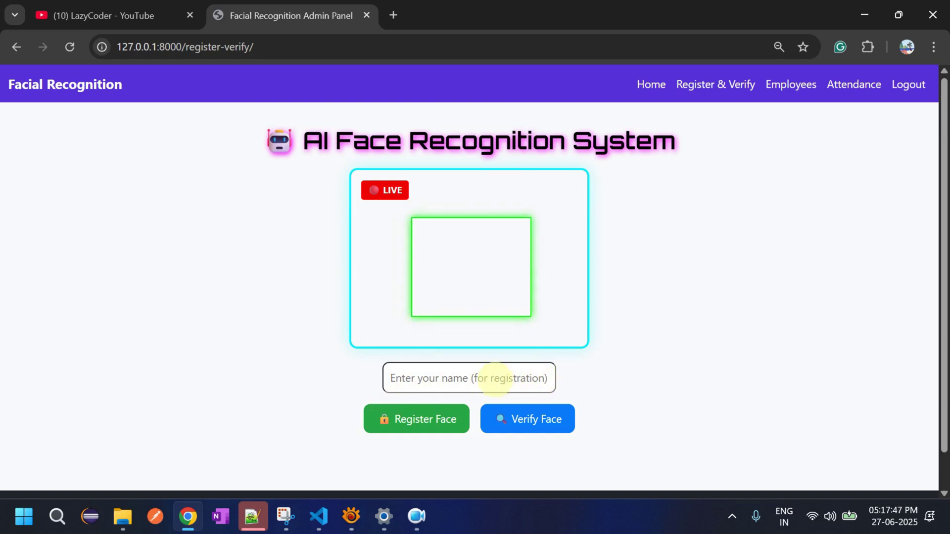
- Check the Employees page to confirm which employee is still registered, then return
{"action": "left_click", "coordinate": [447, 377]}
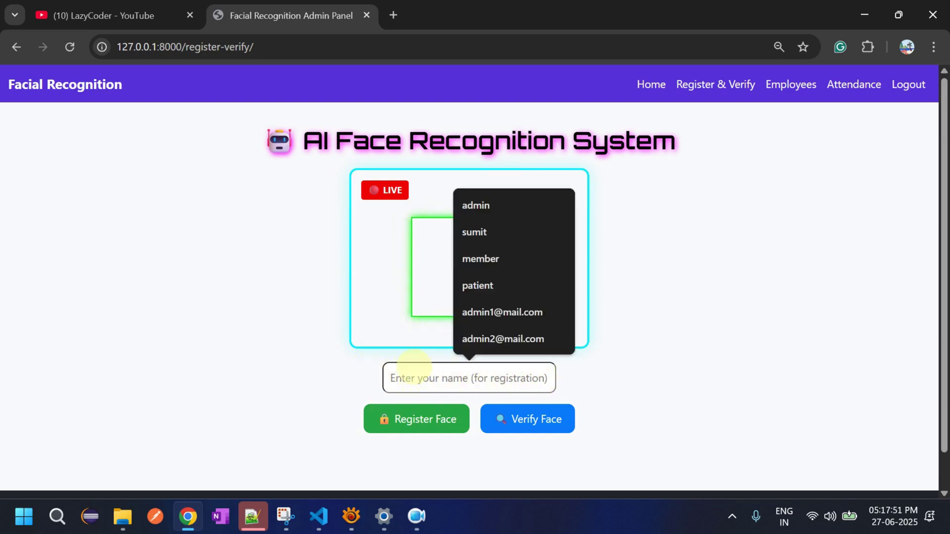
{"action": "left_click", "coordinate": [584, 355]}
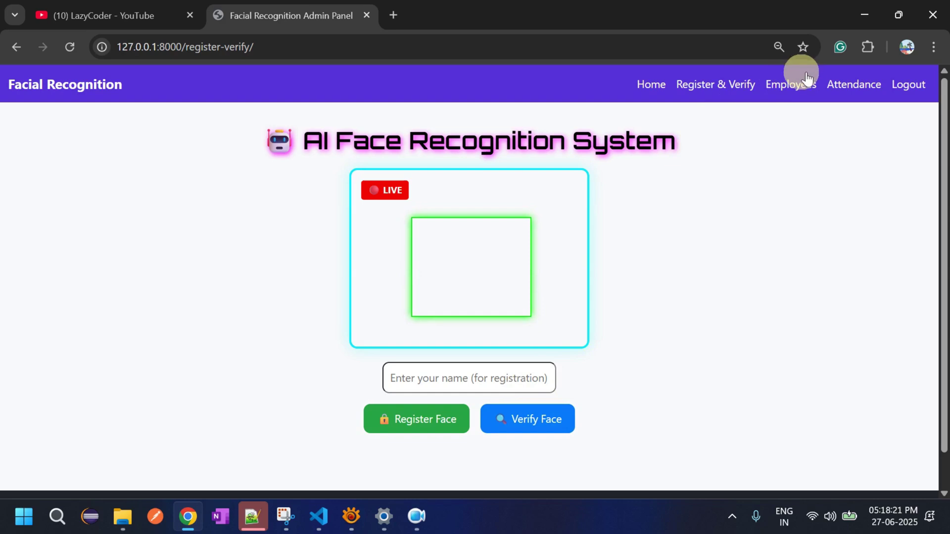
{"action": "left_click", "coordinate": [793, 83]}
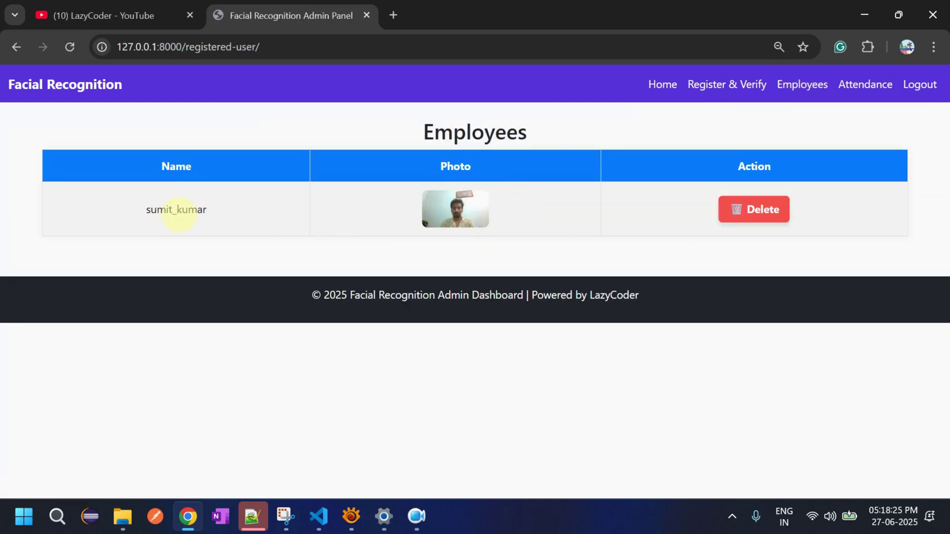
{"action": "left_click", "coordinate": [747, 82]}
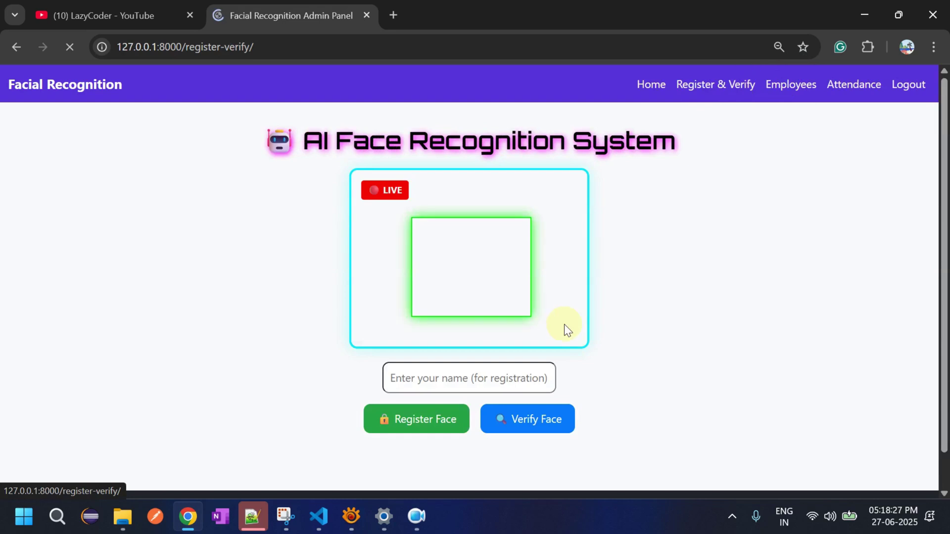
- Verify the face on camera and get a match with the remaining registered employee
{"action": "left_click", "coordinate": [563, 415]}
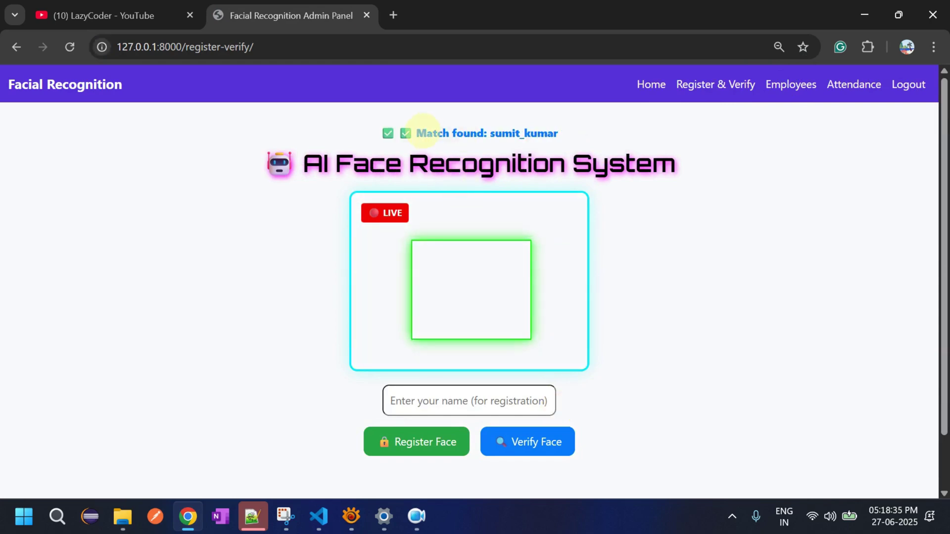
{"action": "left_click_drag", "start_coordinate": [425, 132], "coordinate": [437, 133]}
{"action": "left_click_drag", "start_coordinate": [502, 133], "coordinate": [503, 133]}
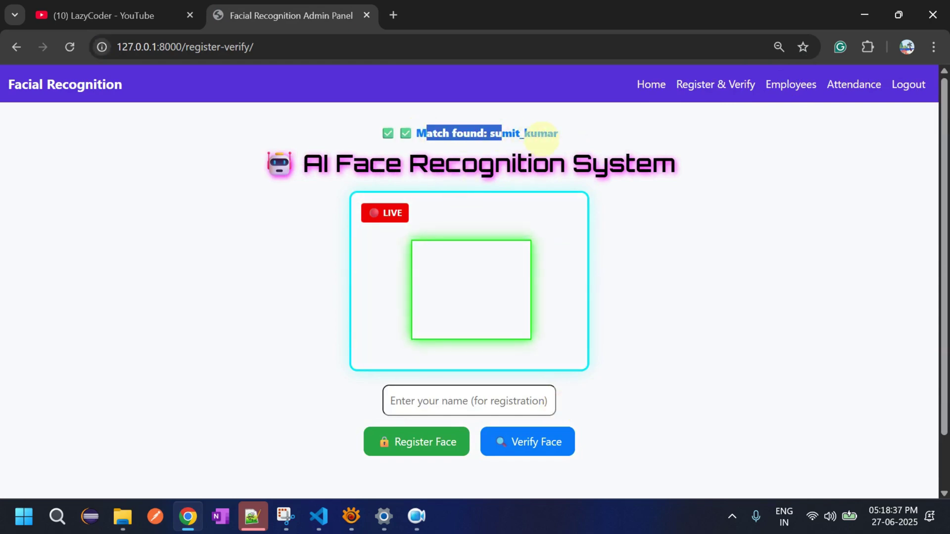
{"action": "left_click", "coordinate": [544, 139]}
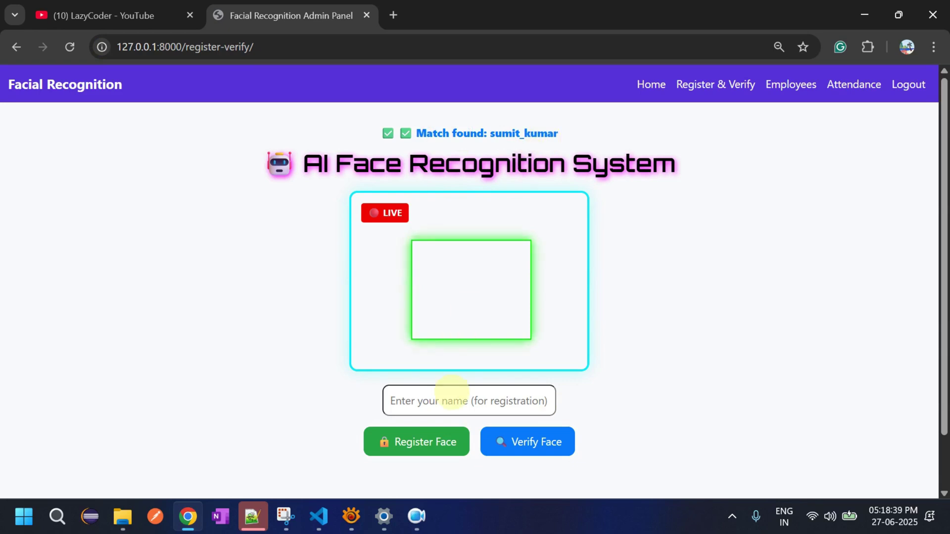
{"action": "left_click", "coordinate": [452, 401]}
- Try registering the already-known face under a new employee name and get it rejected
{"action": "left_click", "coordinate": [451, 395]}
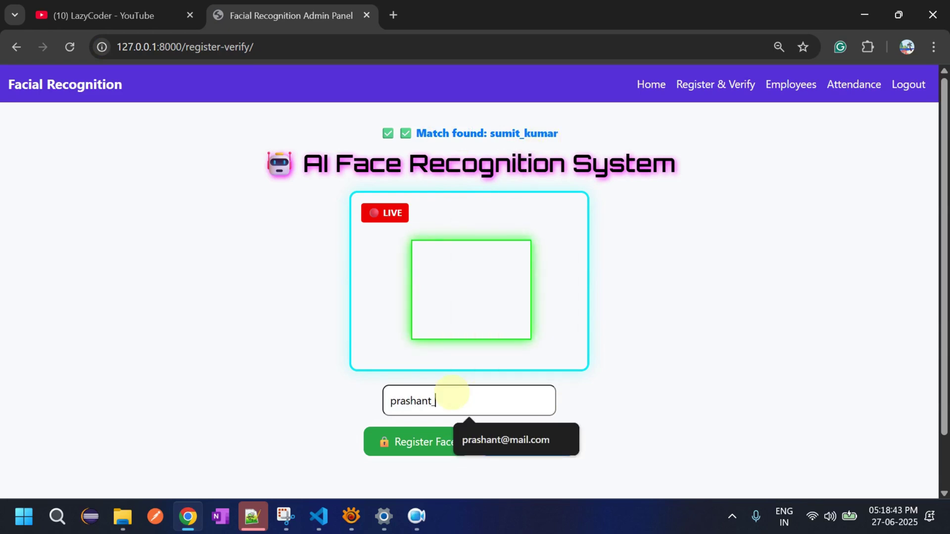
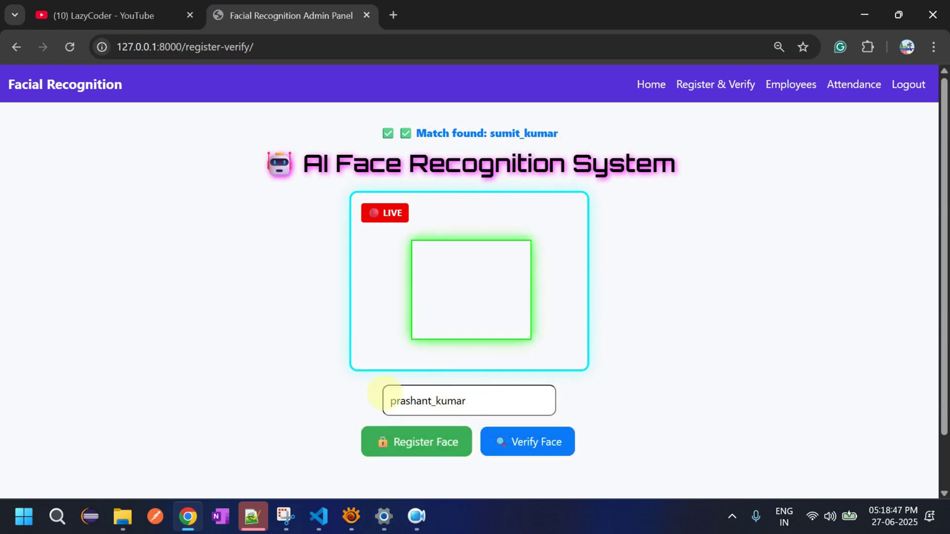
{"action": "left_click", "coordinate": [430, 443]}
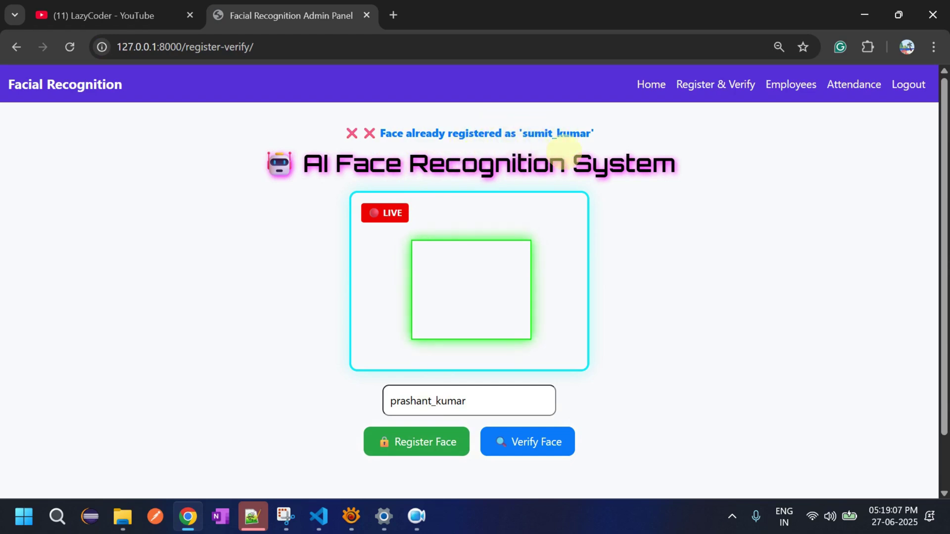
- Clear the name field and attempt registration, getting the 'Please enter your name to register.' warning
{"action": "double_click", "coordinate": [430, 401]}
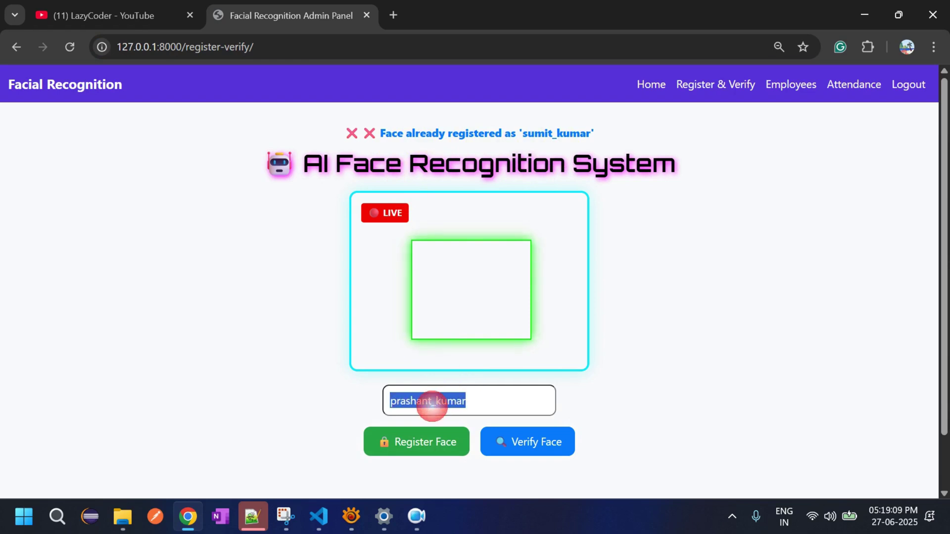
{"action": "key", "text": "BackSpace"}
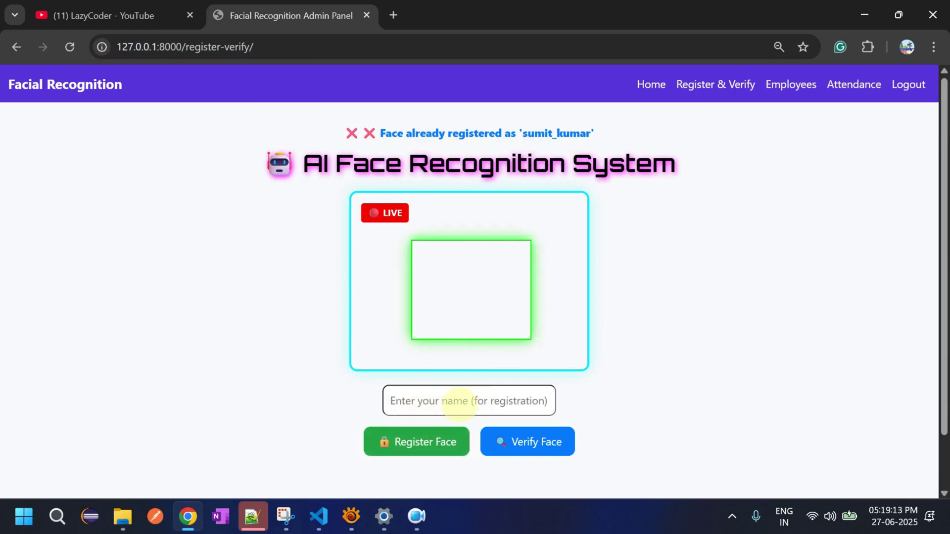
{"action": "left_click", "coordinate": [428, 444]}
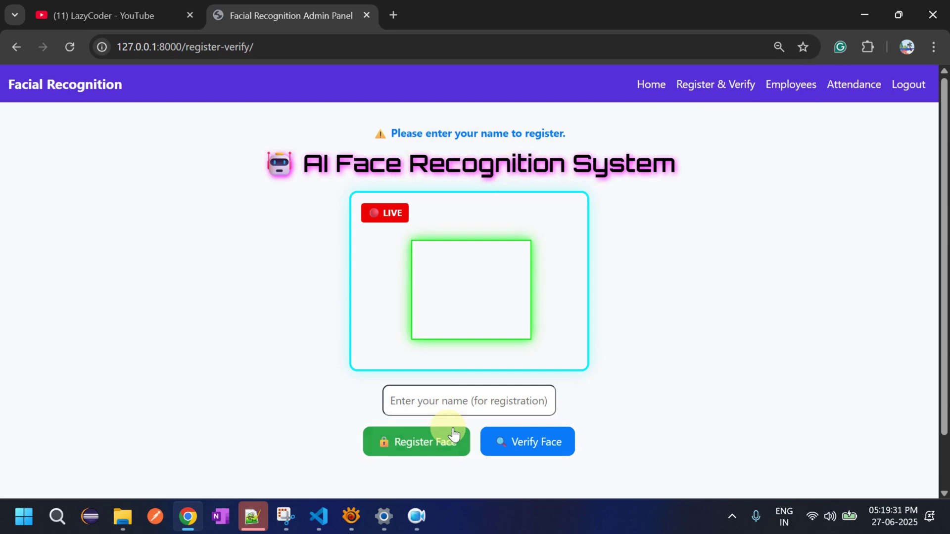
- Register the face under the employee's autofilled short name, getting a 'No face detected' error
{"action": "left_click", "coordinate": [452, 400]}
{"action": "left_click", "coordinate": [462, 410]}
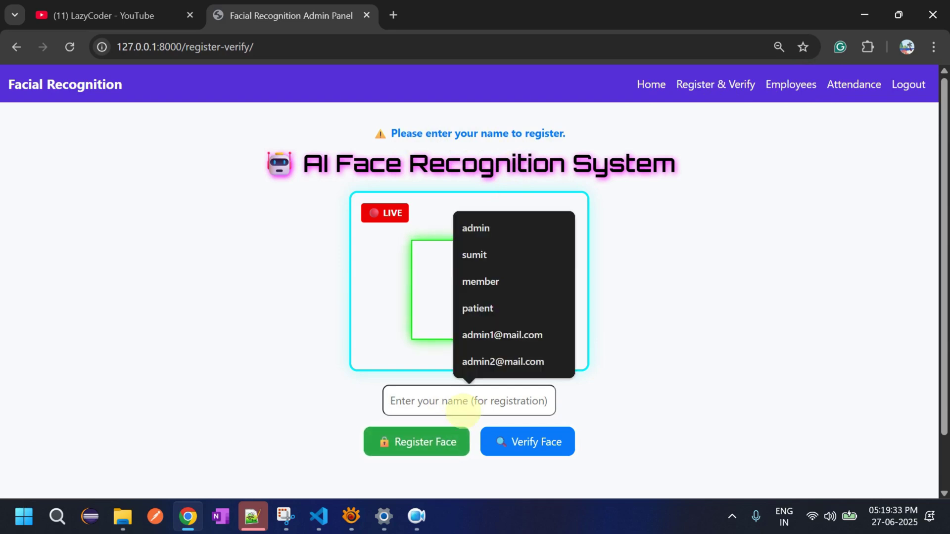
{"action": "type", "text": "sumit"}
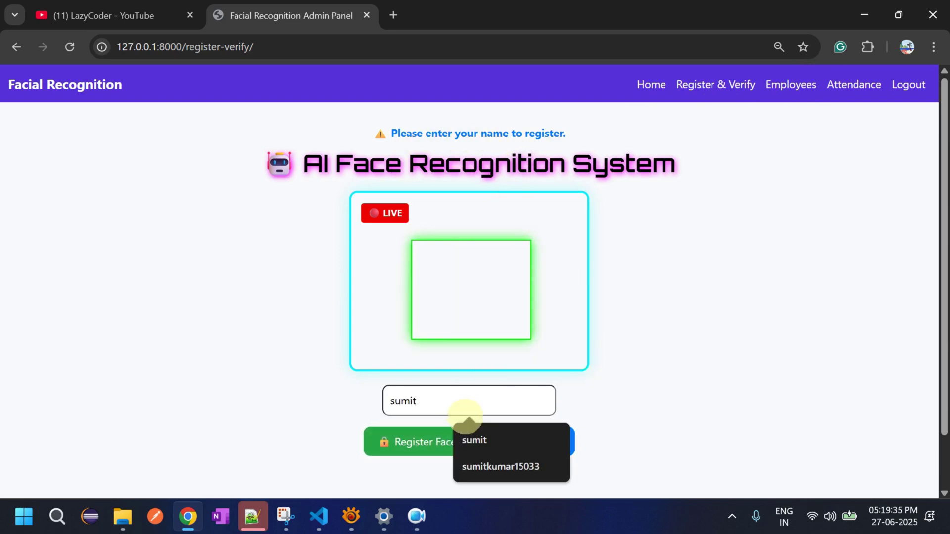
{"action": "left_click", "coordinate": [488, 436]}
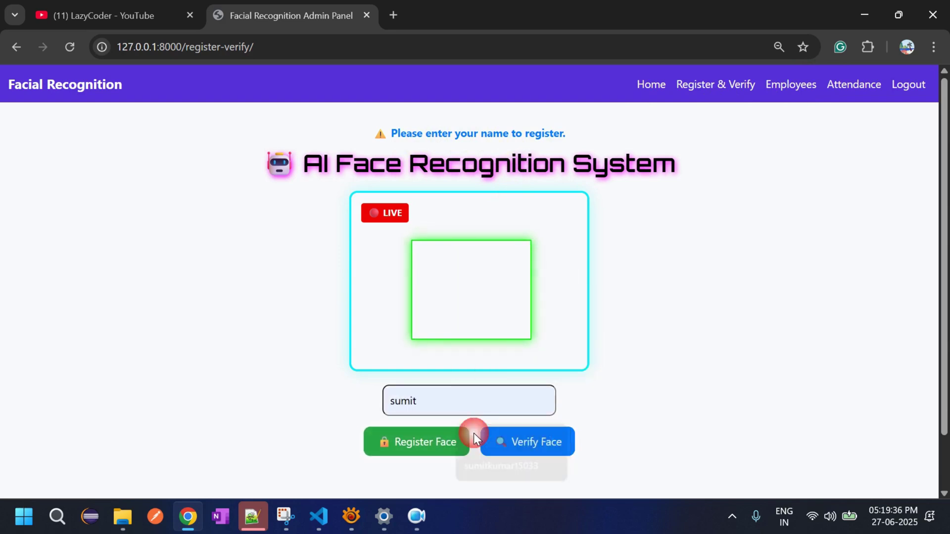
{"action": "left_click", "coordinate": [401, 444]}
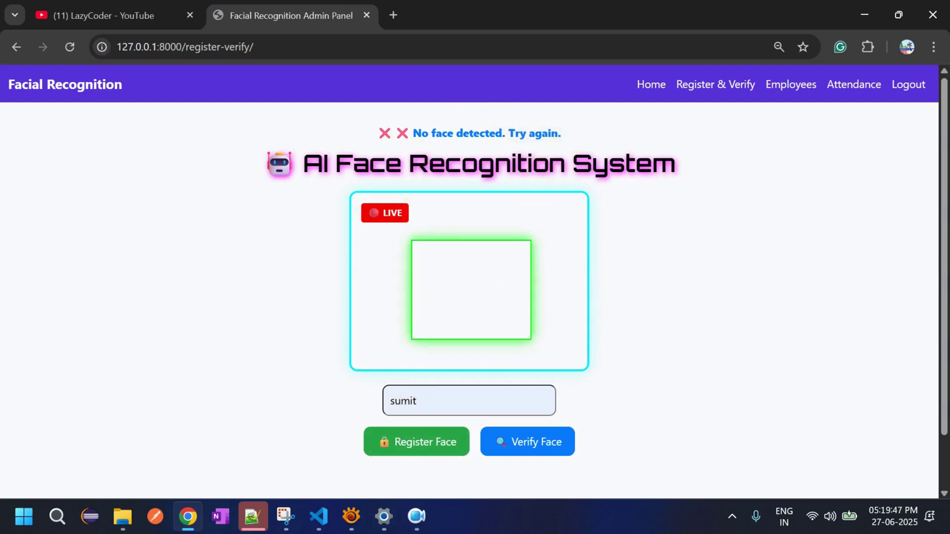
- Clear the name field and reload a fresh Register & Verify page via Employees
{"action": "double_click", "coordinate": [407, 401]}
{"action": "key", "text": "BackSpace"}
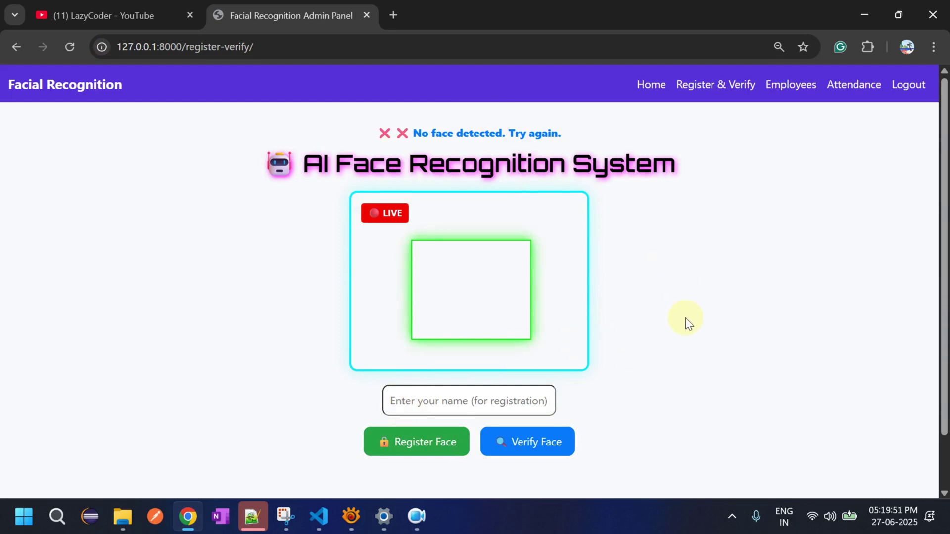
{"action": "left_click", "coordinate": [794, 87]}
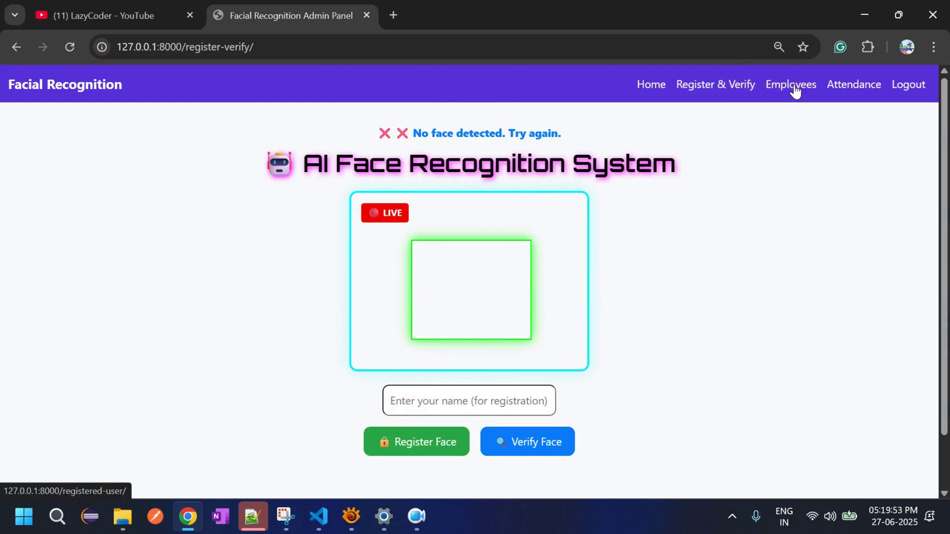
{"action": "left_click", "coordinate": [735, 89]}
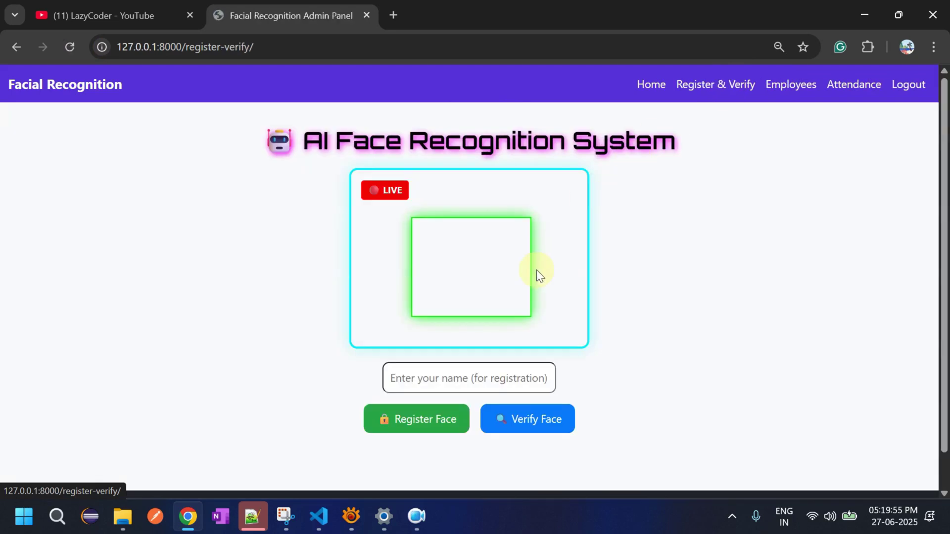